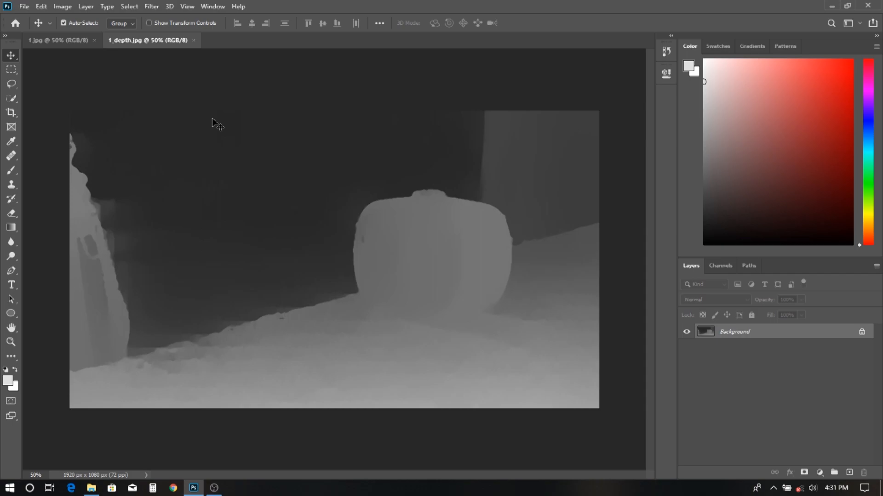
Switch to the 1.jpg photo, duplicate its Background layer and hide the original.
key("ctrl+Tab")
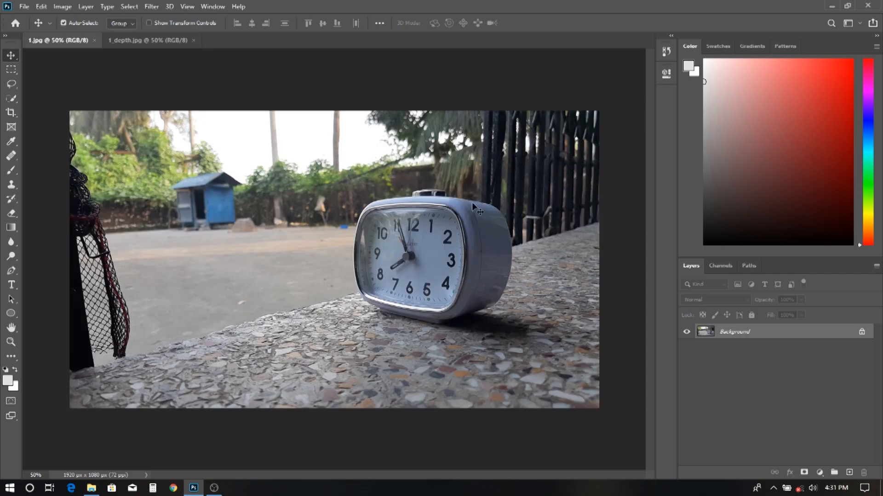
scroll(425, 316, "up", 1)
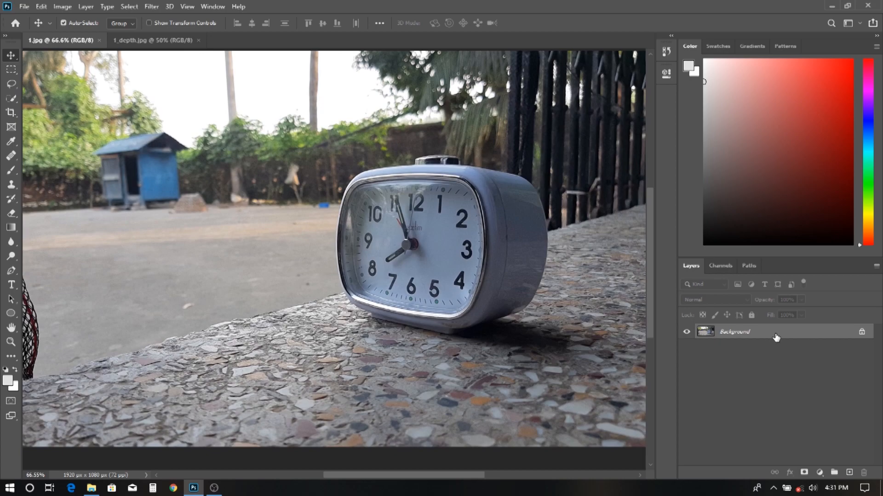
key("ctrl+j")
left_click_drag(799, 334, 849, 473)
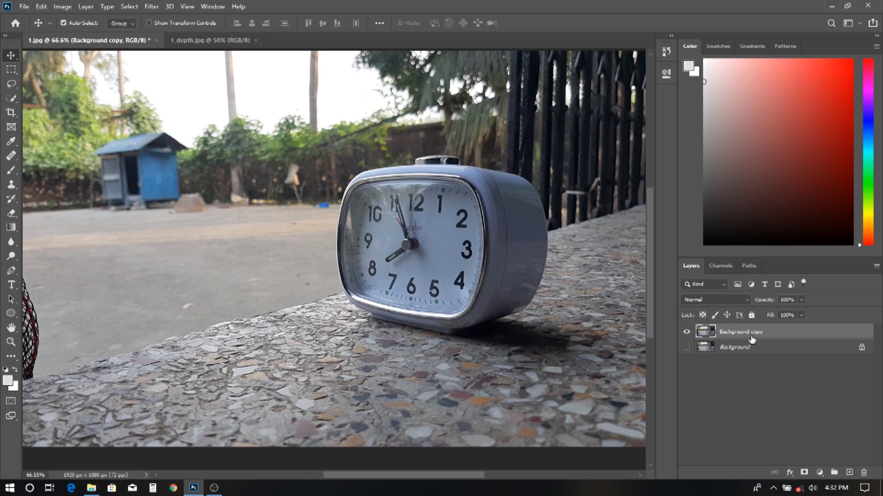
Select the alarm clock on the Background copy layer with the Object Selection tool.
left_click(12, 100)
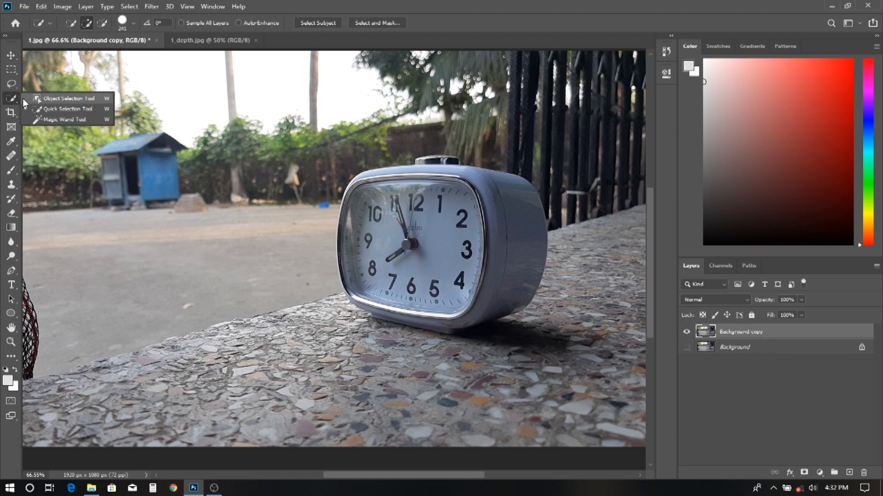
left_click(28, 101)
left_click_drag(299, 136, 569, 346)
scroll(506, 342, "up", 7)
scroll(487, 313, "down", 6)
scroll(423, 211, "up", 10)
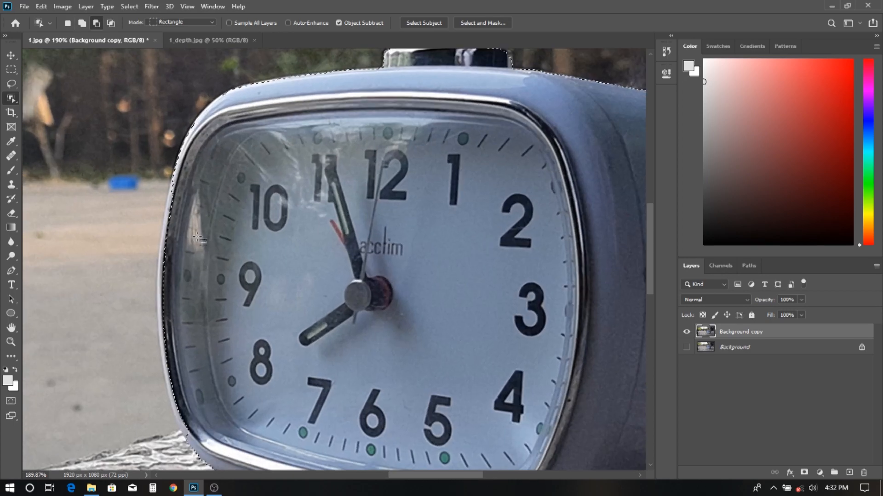
Correct the selection along the clock's left edge with the Quick Selection tool.
scroll(423, 221, "down", 1)
right_click(11, 97)
left_click(42, 109)
scroll(216, 354, "up", 5)
left_click_drag(247, 330, 184, 327)
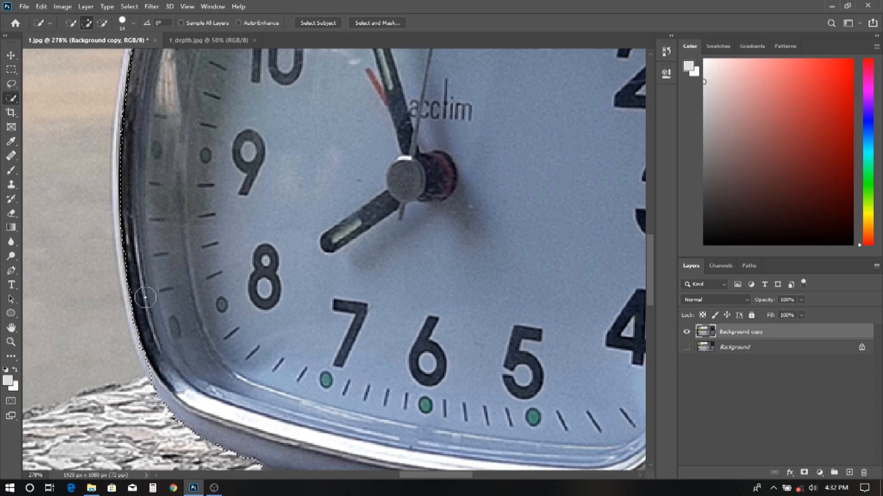
scroll(138, 262, "up", 3)
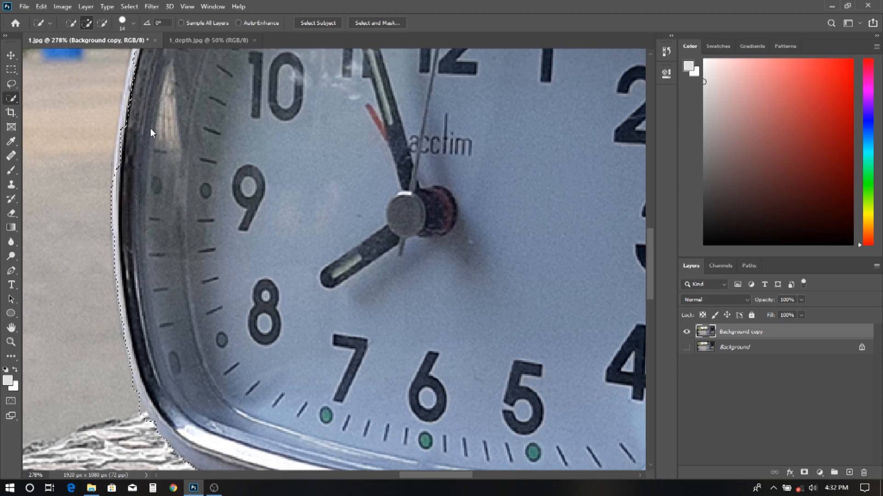
scroll(128, 219, "up", 4)
scroll(374, 129, "down", 1)
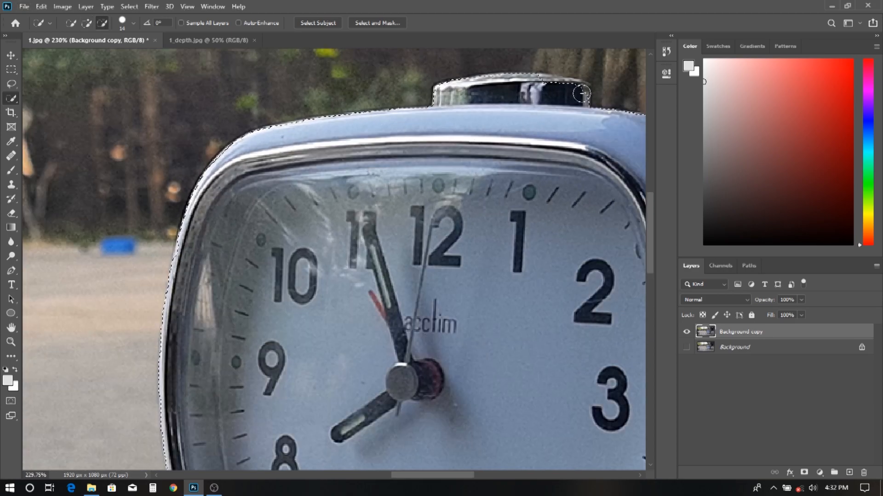
Correct the selection around the button on top of the clock.
scroll(581, 108, "up", 5)
scroll(457, 76, "up", 3)
left_click_drag(563, 227, 547, 228)
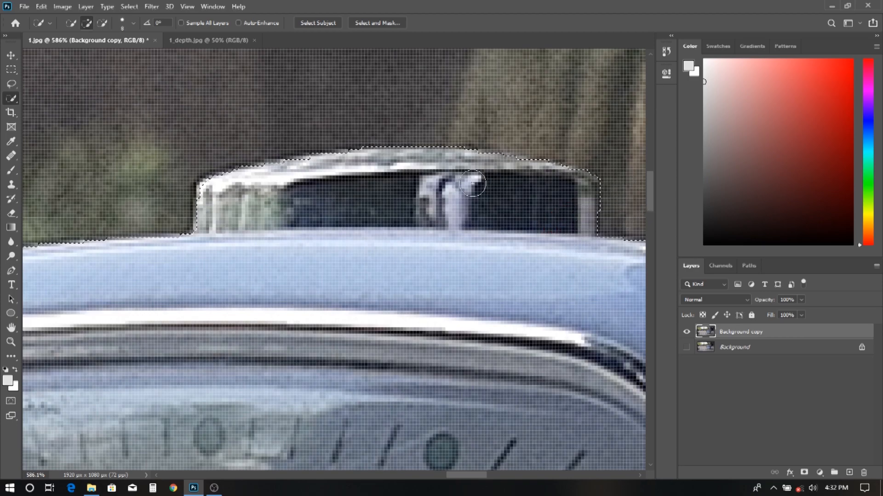
scroll(487, 184, "down", 5)
scroll(480, 231, "down", 4)
scroll(368, 229, "down", 3)
Refine the clock selection in Select and Mask with a red overlay view, setting Smooth to 14 and cleaning its bottom edge.
left_click(318, 23)
left_click(452, 186)
left_click(377, 23)
left_click(760, 90)
left_click(752, 161)
mouse_move(405, 400)
left_mouse_down()
mouse_move(442, 413)
mouse_move(395, 437)
left_mouse_up()
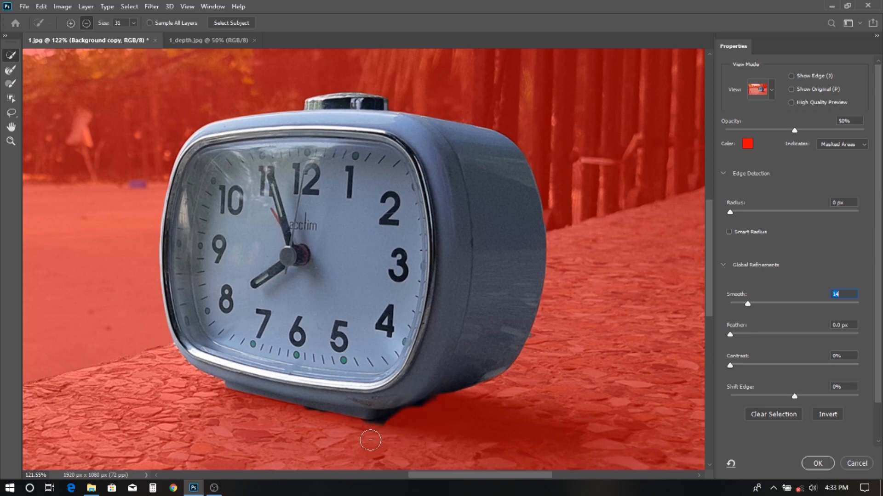
left_click(817, 463)
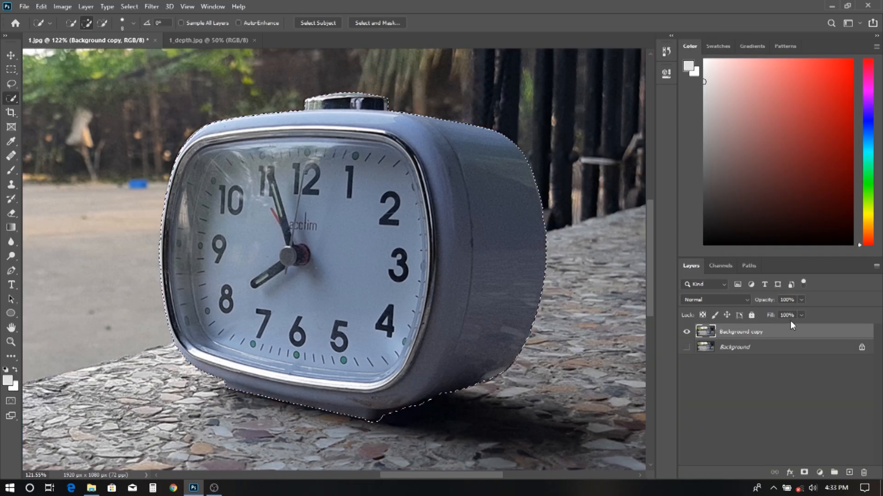
Copy the selected clock to its own layer and check the cutout with Background copy briefly hidden.
key("ctrl+j")
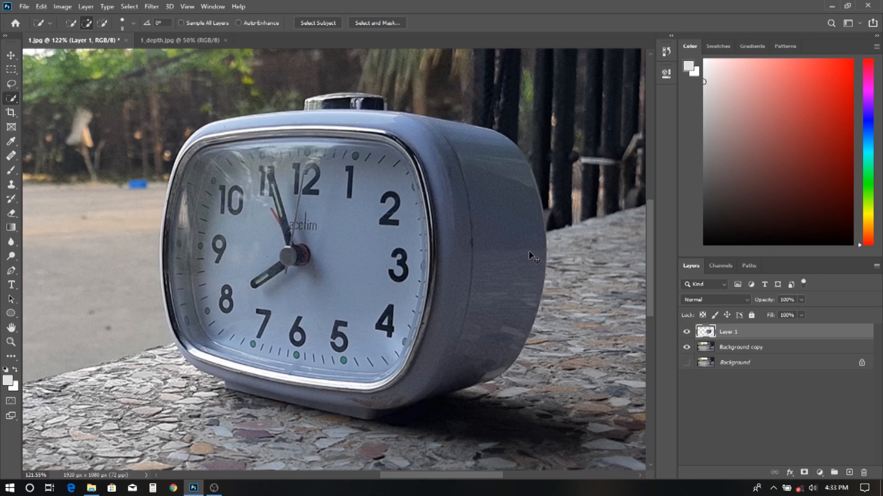
left_click(686, 347)
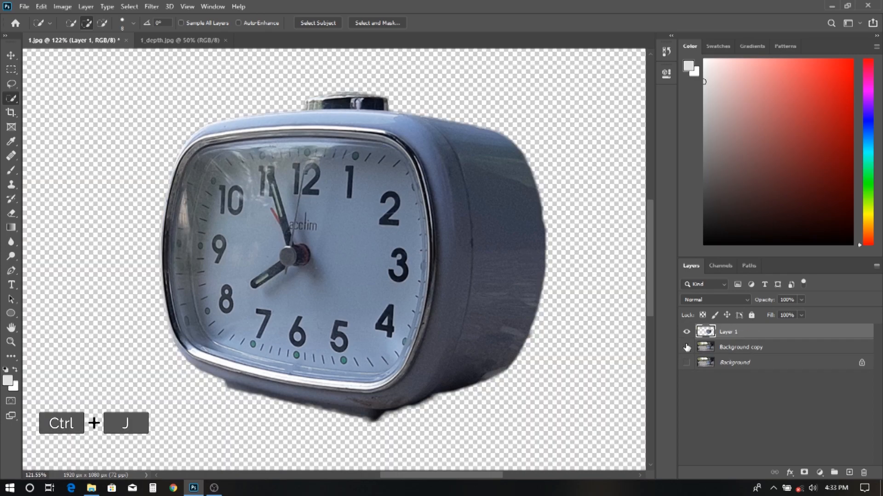
left_click(686, 347)
scroll(505, 299, "down", 5)
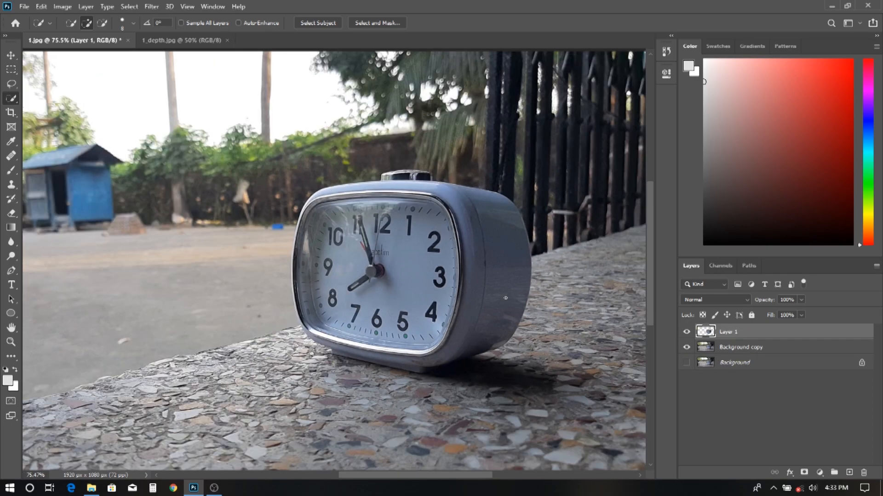
scroll(470, 293, "down", 1)
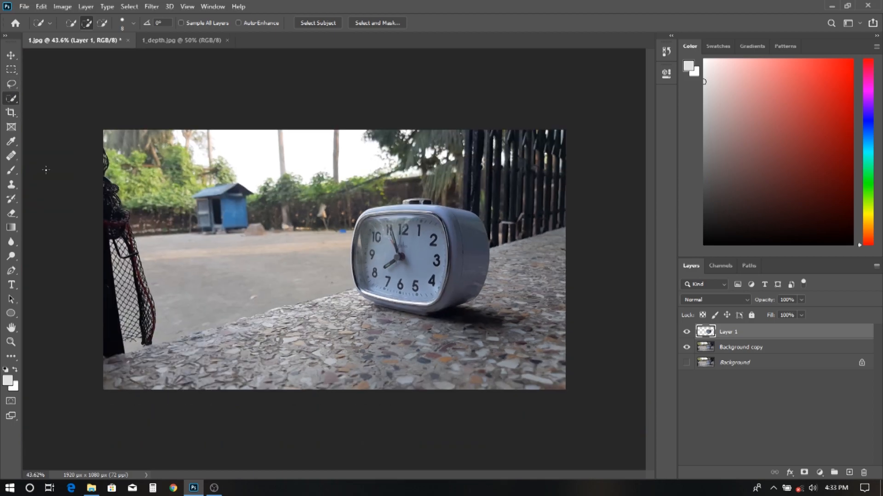
Make the Background copy layer active and choose the Polygonal Lasso tool.
left_click(741, 347)
right_click(11, 85)
left_click(41, 94)
left_click(98, 362)
left_click(607, 216)
key("Escape")
Outline the stone ledge roughly, from its far left corner across to the right and around below the photo.
left_click(103, 357)
left_click(597, 220)
left_click(577, 440)
left_click(77, 406)
left_click(103, 358)
Refine the selection along the ledge's upper edge with the Quick Selection tool.
scroll(296, 294, "up", 5)
key("w")
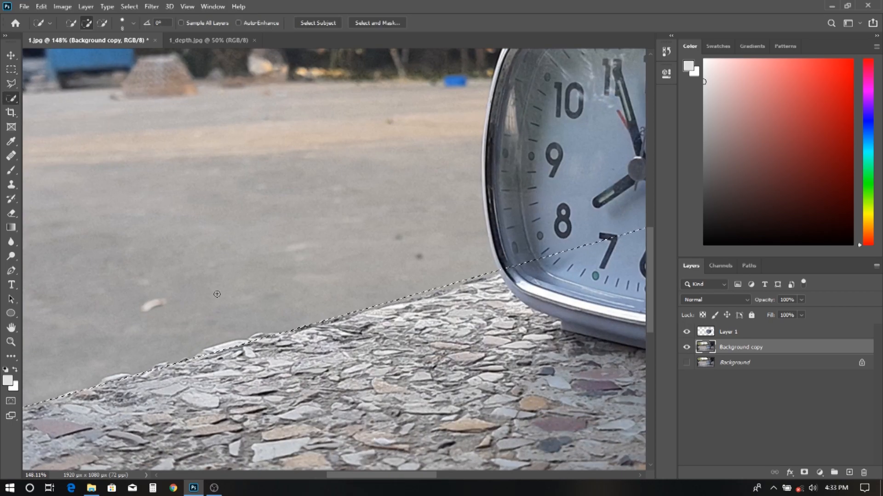
left_click(253, 340)
left_click_drag(113, 382, 169, 369)
scroll(186, 355, "up", 4)
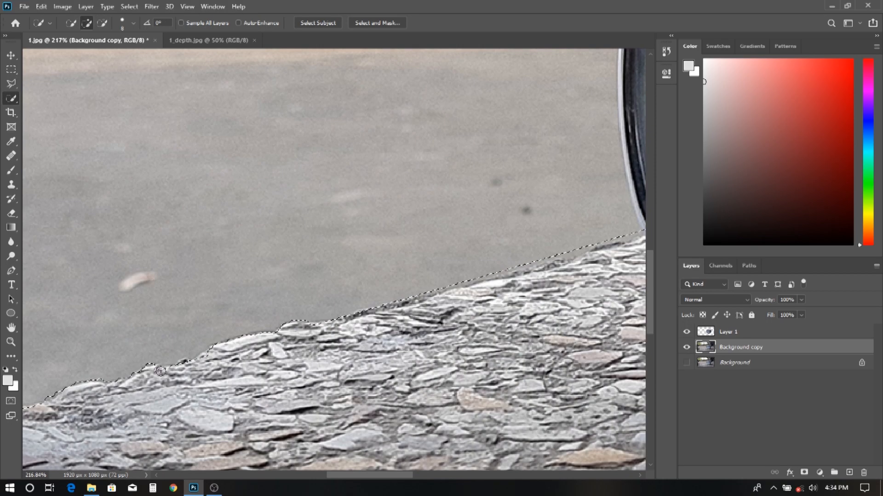
Copy the selected ledge to a new layer and check it by toggling Background copy's visibility.
scroll(193, 379, "down", 16)
key("ctrl+j")
left_click(686, 364)
left_click(687, 364)
Select the iron fence behind the clock on the Background copy layer with the Quick Selection tool.
scroll(500, 218, "up", 8)
left_click_drag(500, 218, 441, 343)
left_click(741, 363)
left_click_drag(387, 317, 383, 210)
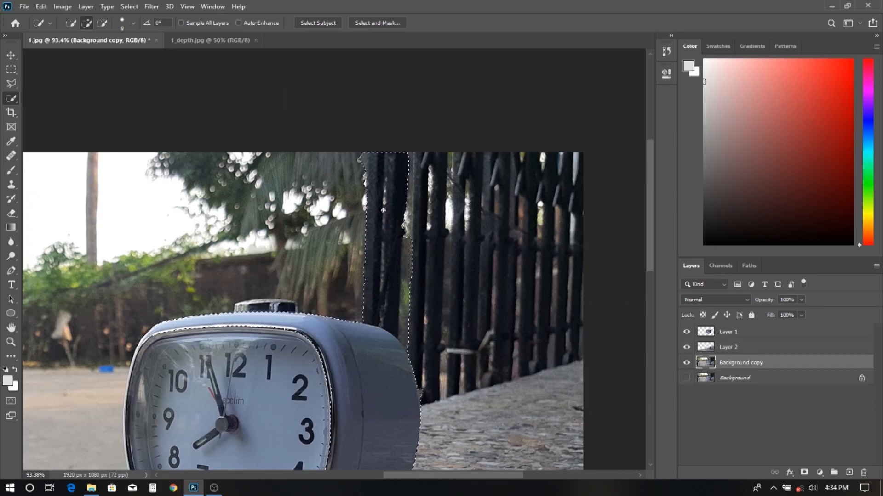
left_click(407, 281, "alt")
left_click_drag(424, 265, 453, 275)
Subtract the gaps between the fence bars from the selection.
scroll(453, 274, "up", 2)
left_click(466, 182, "alt")
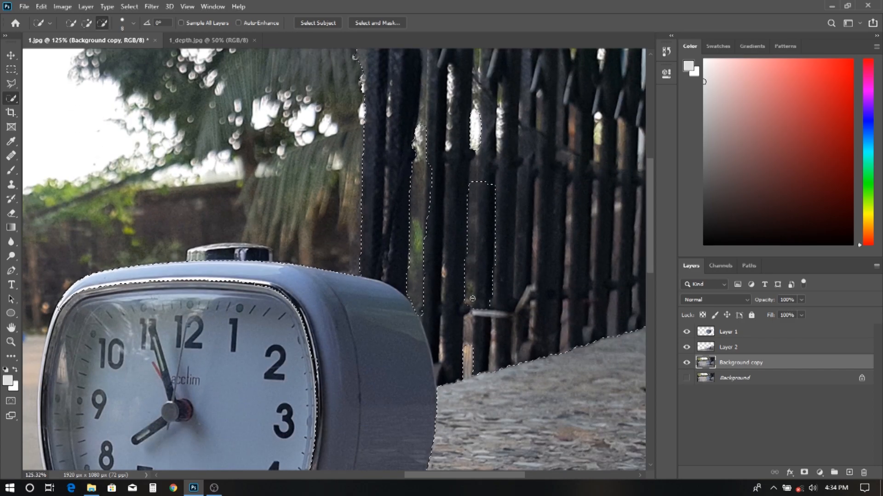
left_click(465, 176)
left_click(483, 177)
left_click(471, 324, "alt")
left_click(427, 106, "alt")
Reduce the brush size and subtract the narrow gap near the top of the left fence bars.
scroll(431, 81, "up", 9)
key("bracketleft")
key("bracketleft")
key("bracketleft")
key("bracketleft")
key("bracketleft")
key("bracketleft")
key("bracketleft")
scroll(395, 88, "up", 1)
left_click(404, 138, "alt")
scroll(406, 138, "up", 2)
key("bracketright")
key("bracketright")
left_click_drag(406, 242, 412, 138)
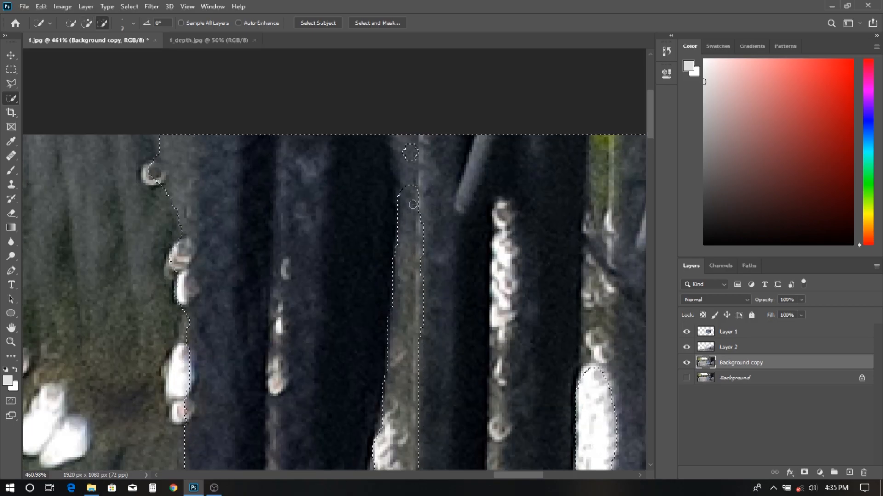
Copy the selected fence to its own layer.
scroll(414, 234, "down", 2)
scroll(427, 234, "down", 5)
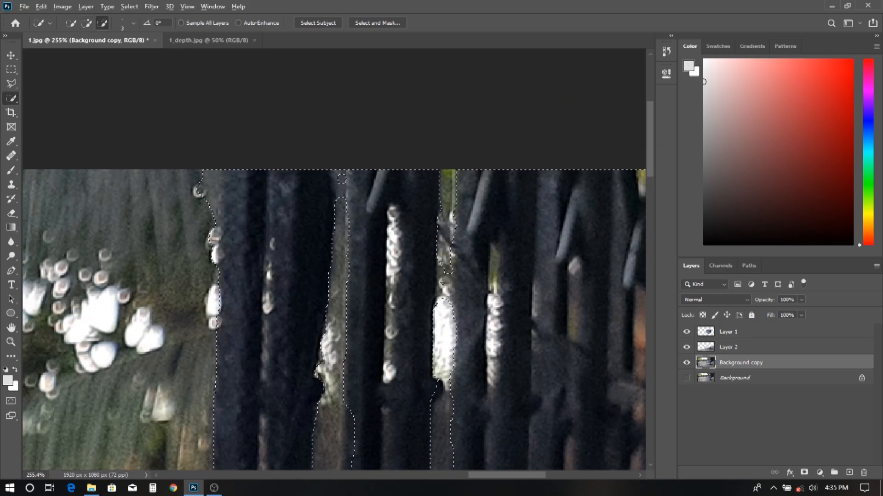
scroll(469, 364, "down", 2)
scroll(469, 363, "down", 6)
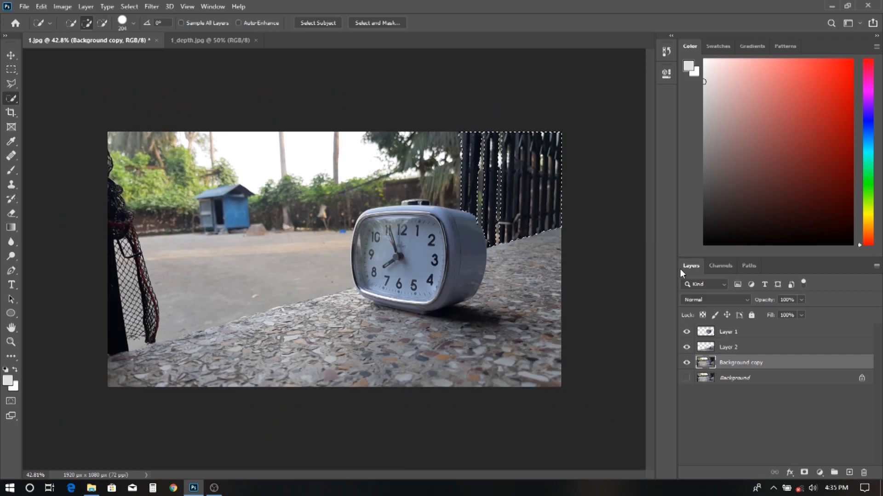
key("ctrl+j")
Select the black net bag at the photo's left edge on Background copy, excluding the ground beneath it.
left_click(738, 379)
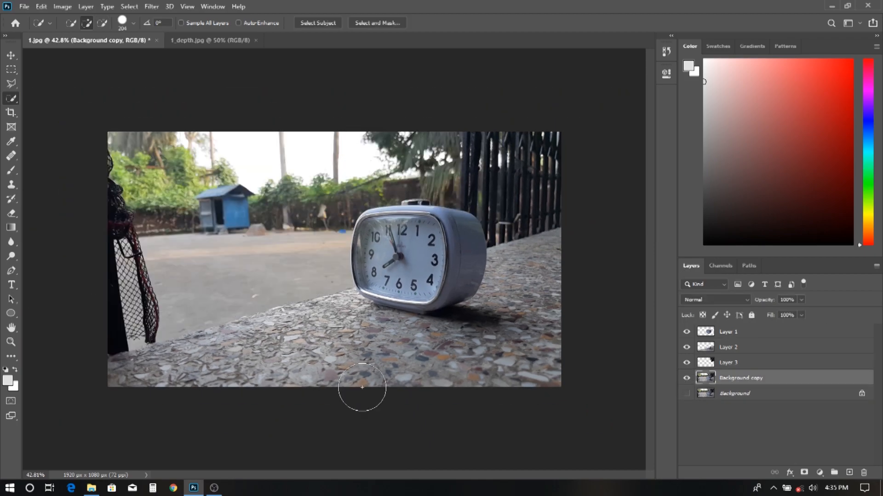
scroll(127, 364, "up", 2)
scroll(141, 98, "up", 5)
mouse_move(141, 99)
left_mouse_down()
mouse_move(168, 221)
mouse_move(136, 194)
mouse_move(160, 307)
left_mouse_up()
scroll(159, 166, "down", 5)
scroll(168, 272, "up", 5)
scroll(211, 220, "down", 5)
scroll(257, 391, "up", 5)
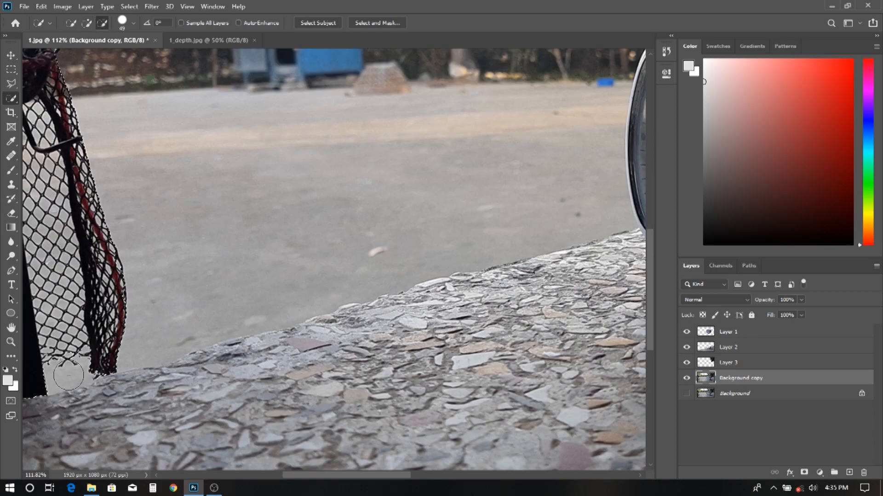
scroll(103, 362, "down", 5)
Accept the bag selection in Select and Mask, copy the bag to a new layer and toggle Background copy to check.
left_click(377, 23)
left_click(818, 463)
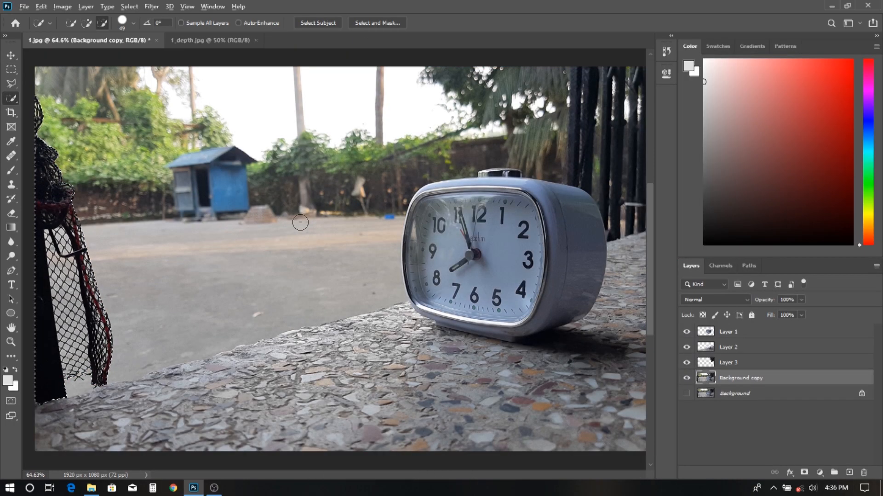
scroll(319, 222, "down", 3)
left_click(687, 394)
left_click(688, 394)
Return to the Background copy layer with the Polygonal Lasso tool.
scroll(256, 260, "up", 5)
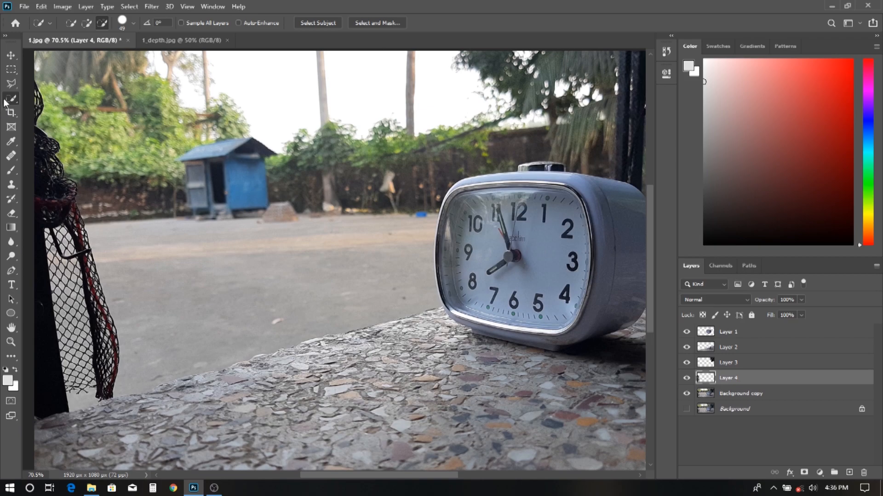
left_click(11, 84)
scroll(147, 211, "up", 3)
left_click(741, 394)
left_click(69, 230)
left_click(383, 210)
key("Escape")
Draw a Pen tool path along the far edge of the ground, across the full width of the photo.
left_click(11, 272)
scroll(85, 217, "down", 1)
left_click(85, 217)
left_click(378, 194)
scroll(467, 208, "down", 4)
scroll(467, 208, "up", 1)
left_click(612, 221)
Adjust the path so it follows the ground's far edge near the blue hut.
scroll(612, 220, "up", 3)
scroll(612, 220, "right", 1)
left_click_drag(99, 215, 87, 223)
scroll(89, 224, "down", 3)
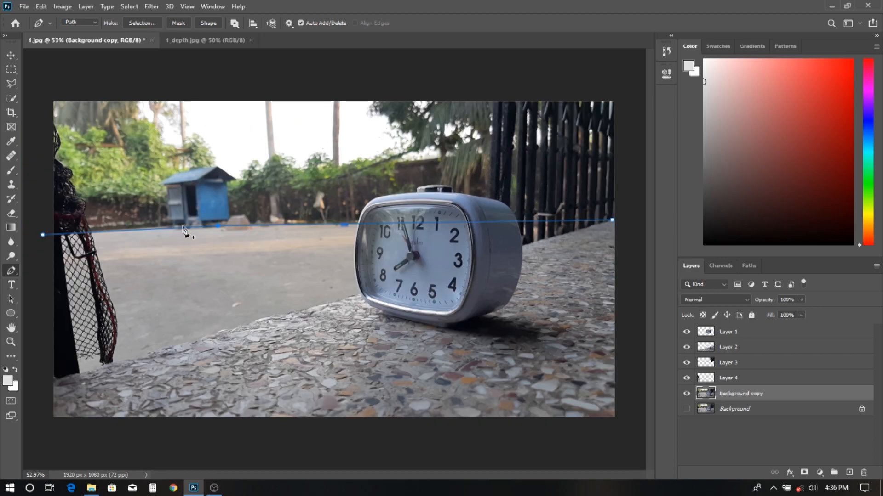
left_click_drag(218, 225, 207, 225)
Close the path around the lower part of the photo and convert it to a selection.
scroll(211, 227, "down", 5)
left_click(542, 253)
left_click(501, 369)
left_click(299, 398)
left_click(158, 382)
left_click(109, 288)
left_click(120, 254)
key("ctrl+Return")
Copy the selected ground to a new layer and check it by toggling Background copy's visibility.
key("ctrl+j")
left_click(686, 409)
left_click(686, 409)
scroll(255, 275, "up", 9)
scroll(60, 142, "down", 4)
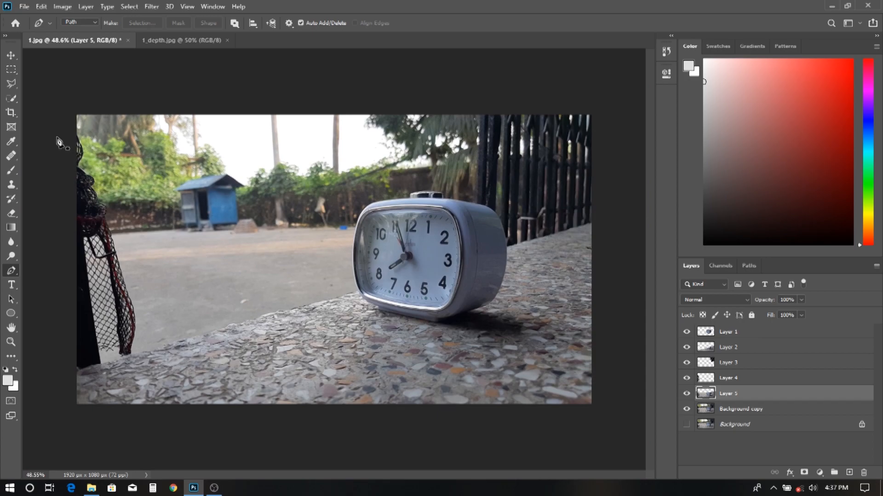
Add an empty layer directly above Background copy and hide Background copy.
key("w")
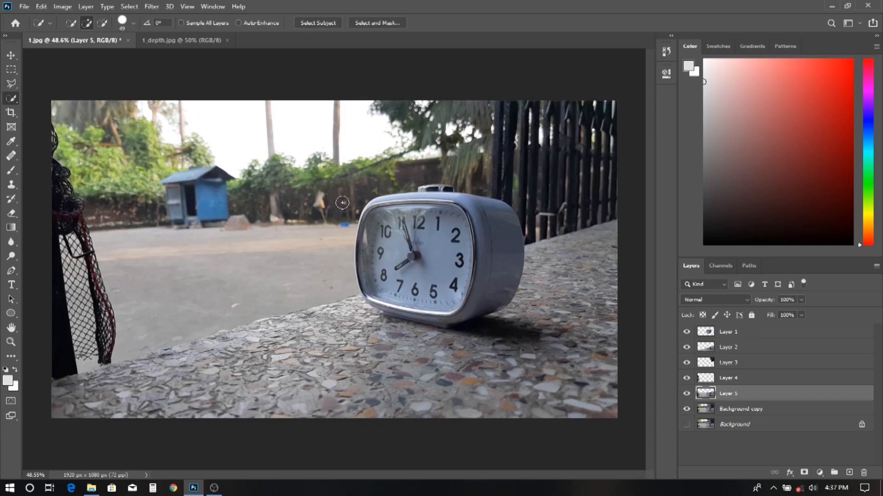
scroll(276, 194, "down", 3)
left_click(740, 409)
left_click(849, 473)
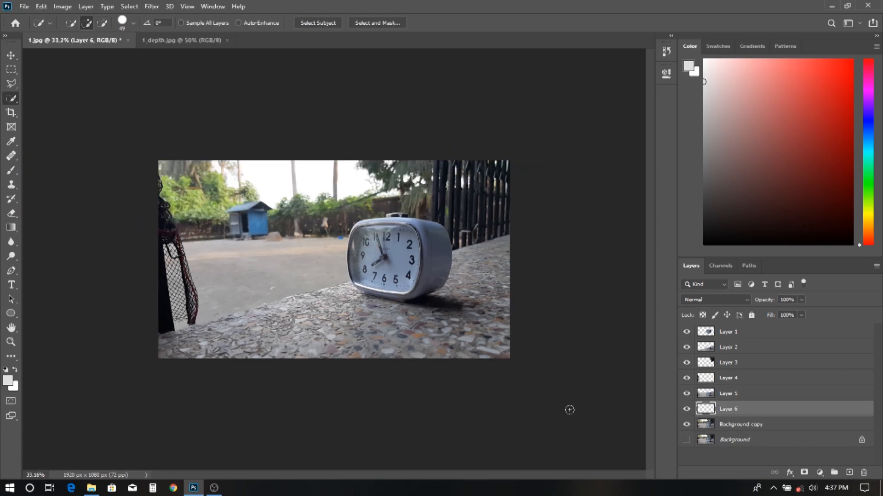
left_click(708, 332)
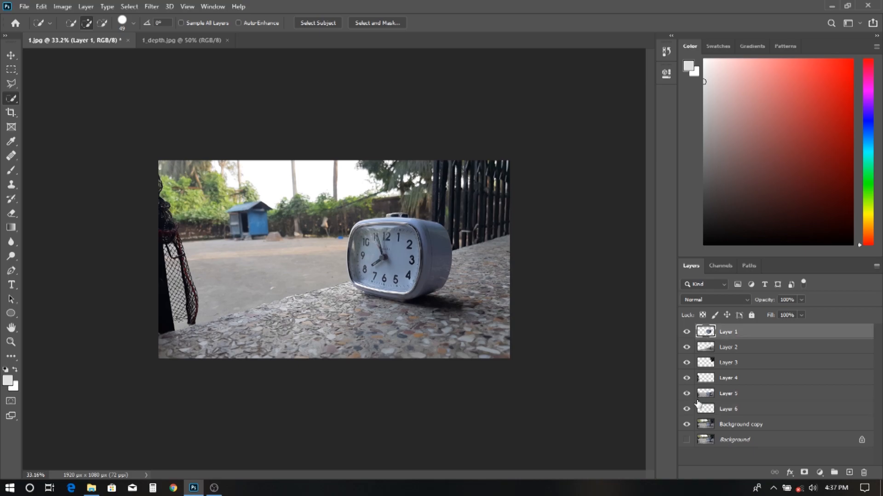
left_click(686, 424)
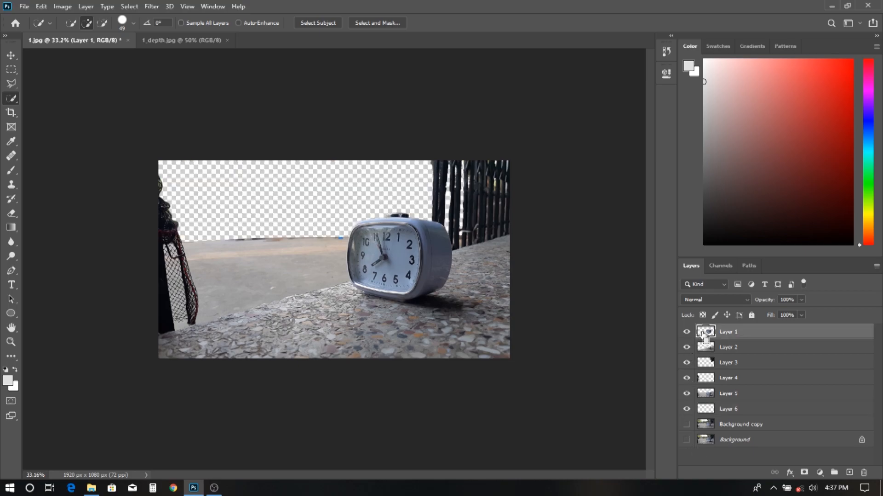
Load the clock layer's outline as a selection and fill it with the light grey foreground colour.
scroll(398, 273, "up", 2)
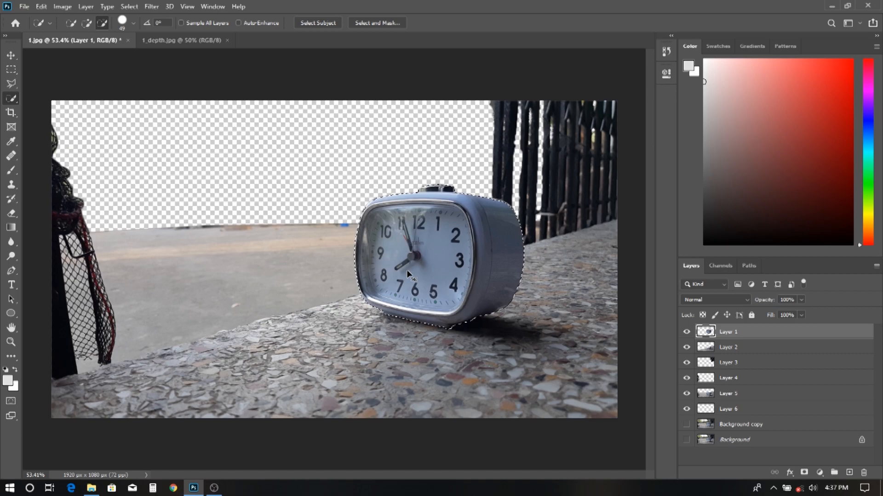
left_click(715, 83)
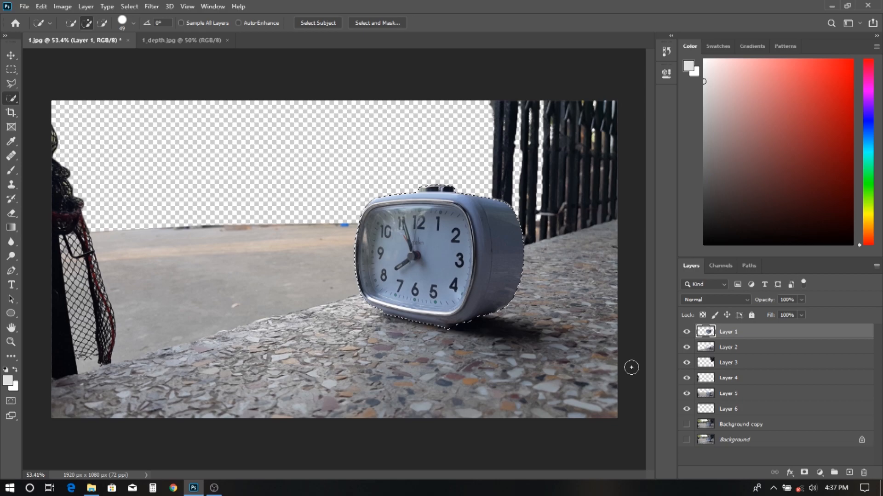
key("alt+Delete")
key("alt+Delete")
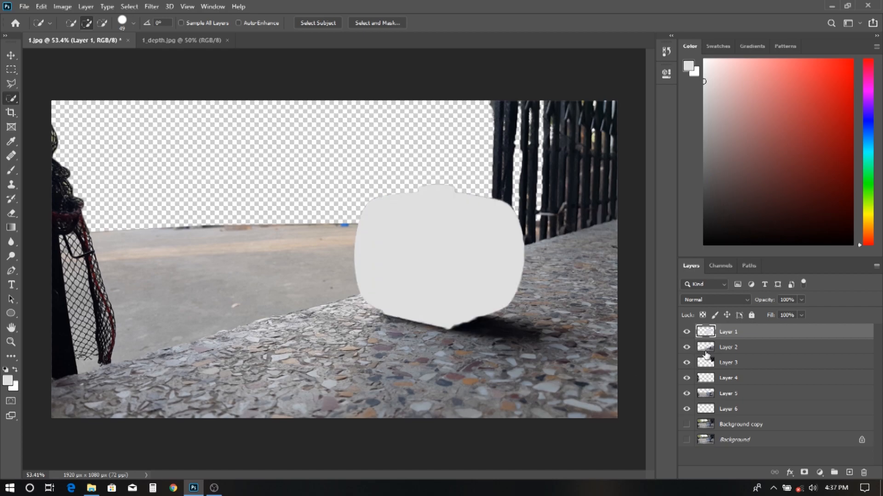
Load the outline of the stone ledge layer (Layer 2) as a selection, make that layer active and choose the Gradient tool.
left_click(705, 351, "ctrl")
left_click(705, 350)
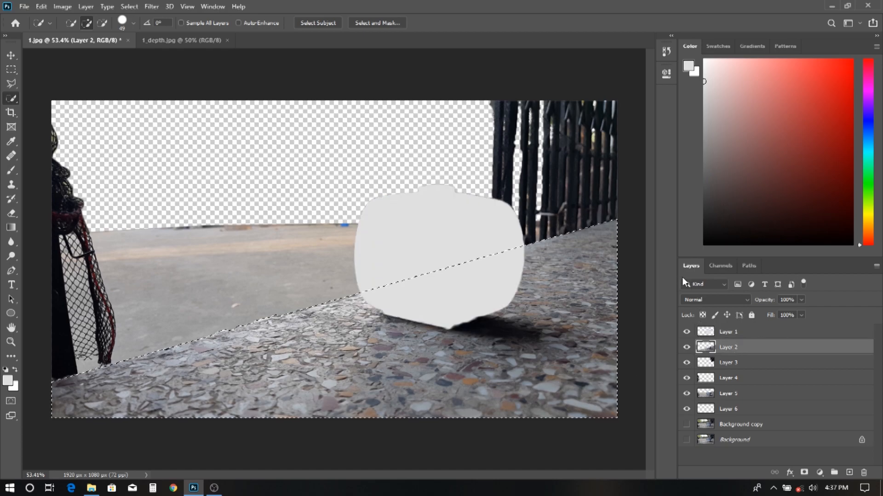
left_click(11, 228)
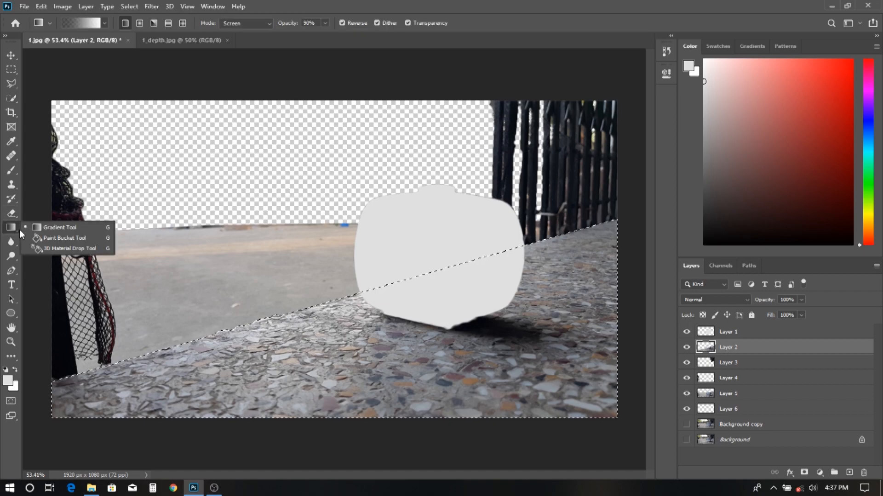
Try several downward gradients across the selected stone ledge and undo each one.
left_click_drag(408, 328, 371, 444)
key("ctrl+z")
left_click_drag(411, 222, 446, 380)
key("ctrl+z")
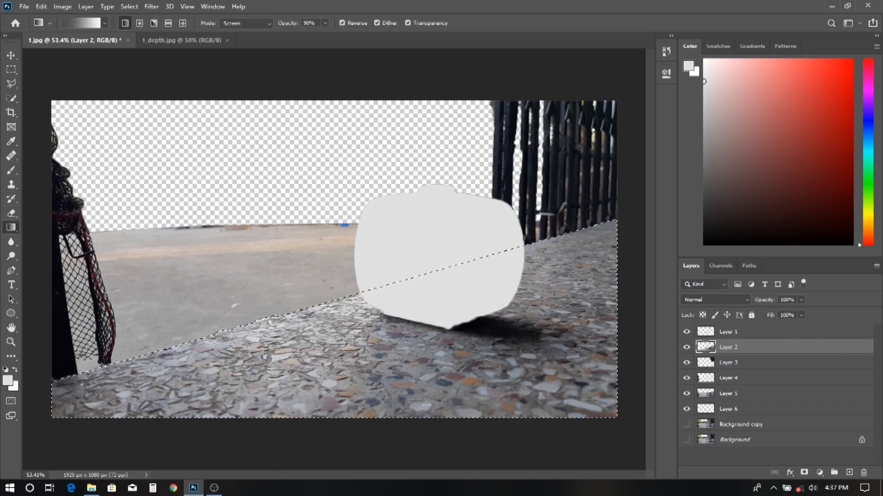
left_click_drag(416, 117, 412, 330)
key("ctrl+z")
Fill the ledge selection with a slightly darker light grey and undo the trial gradients over it.
left_click(705, 91)
key("alt+BackSpace")
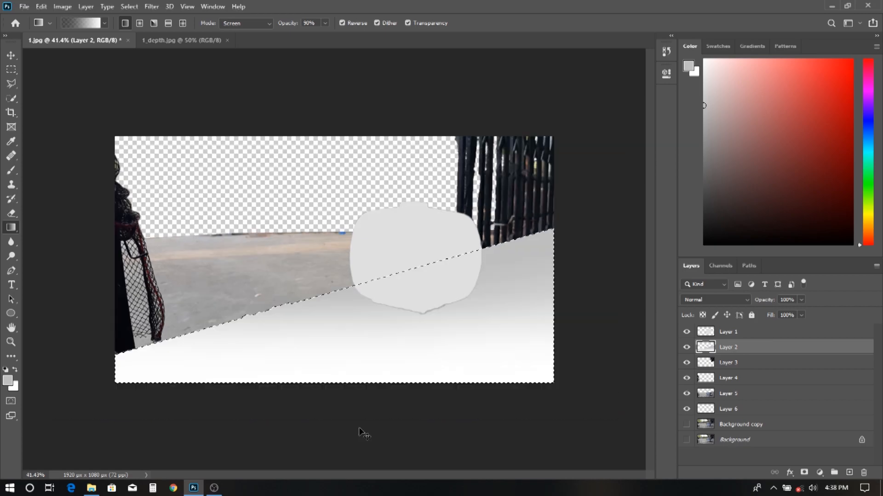
key("ctrl+z")
key("ctrl+z")
Try gradients running up from below the photo's bottom edge over the grey ledge and undo them.
left_click_drag(353, 426, 357, 363)
key("ctrl+z")
left_click_drag(348, 410, 353, 324)
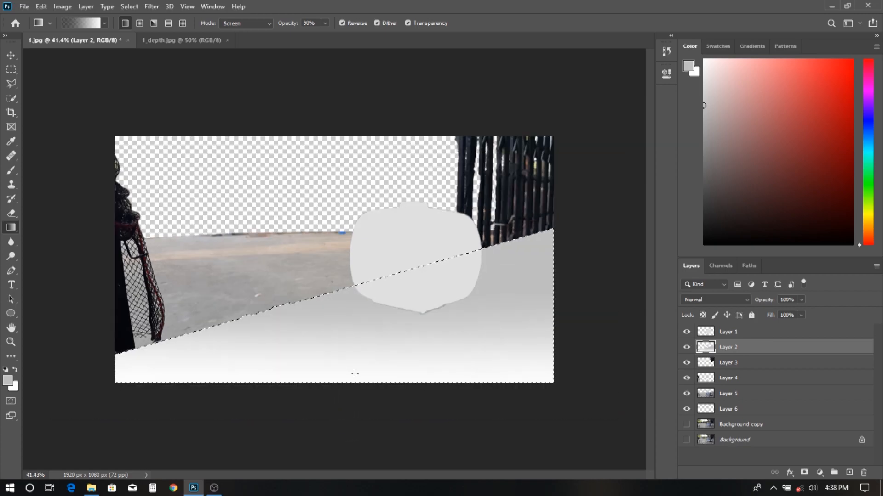
key("ctrl+z")
Apply a vertical gradient to the ledge, fading from near-white at the front edge into the grey fill, and deselect.
left_click_drag(336, 417, 336, 365)
left_click_drag(331, 328, 332, 327)
scroll(379, 301, "up", 3)
scroll(361, 348, "right", 5)
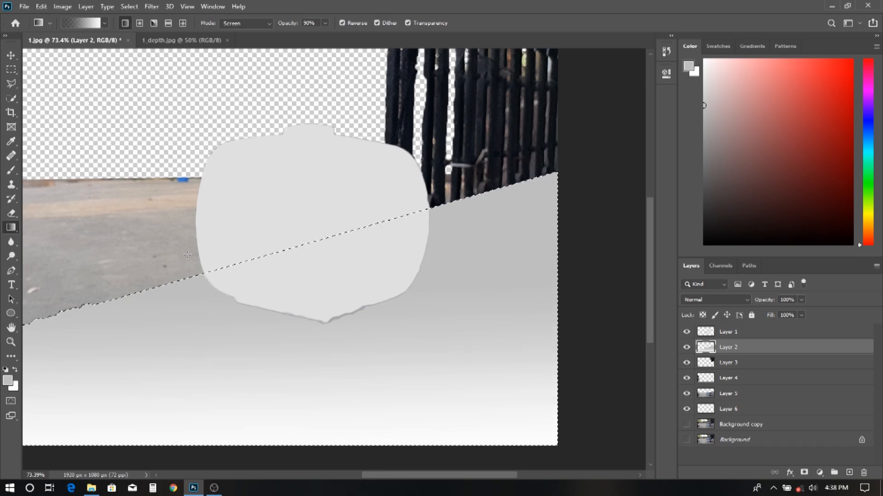
key("ctrl+d")
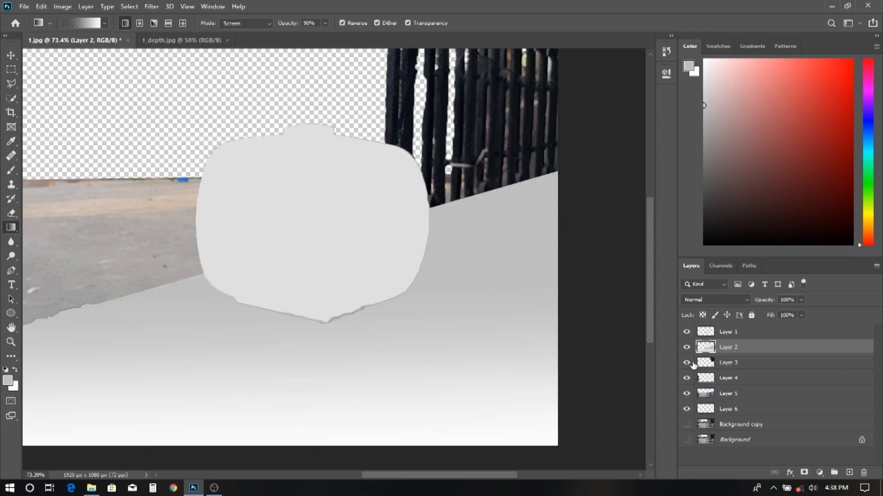
Refill the clock on Layer 1 with the grey sampled from the ledge at the clock's base, and deselect.
left_click(699, 333, "ctrl")
left_click(754, 335)
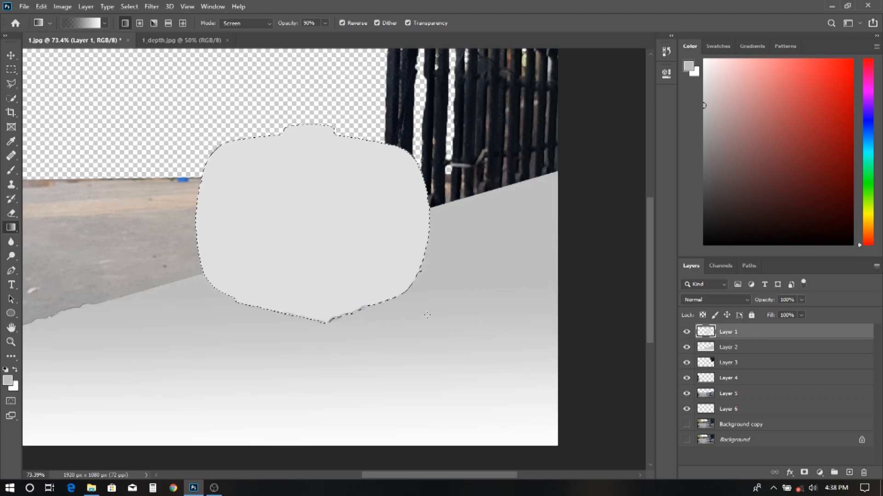
key("i")
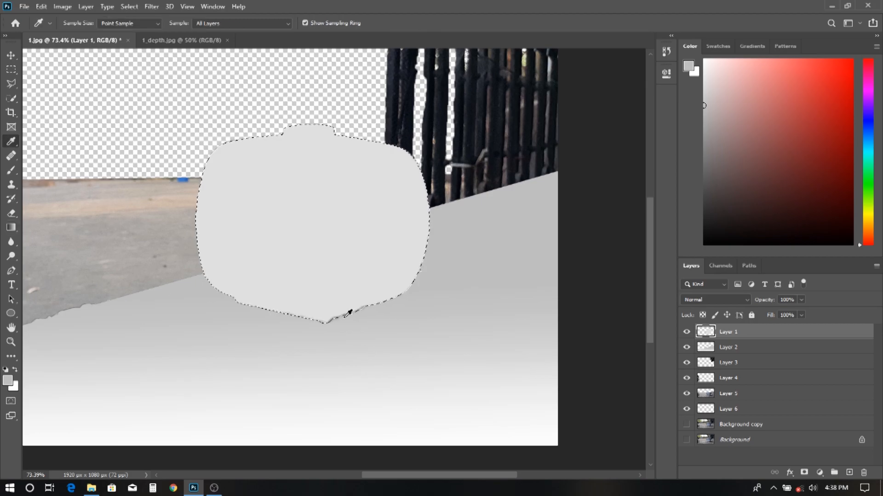
key("ctrl+d")
key("alt+BackSpace")
key("ctrl+d")
scroll(445, 295, "down", 8)
scroll(193, 286, "up", 2)
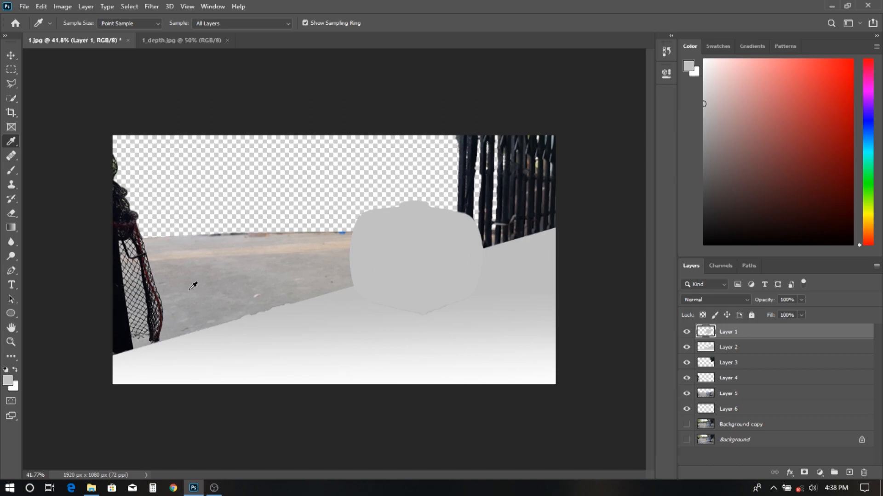
Fill the net shape on Layer 4 with the near-white grey sampled from the ledge beside its base, and deselect.
left_click(705, 378, "ctrl")
left_click(746, 382)
left_click(118, 354)
key("alt+BackSpace")
key("ctrl+d")
Make the fence layer (Layer 3) active, load its outline as a selection and choose the Gradient tool.
left_click(735, 362)
left_click(705, 363, "ctrl")
left_click(11, 227)
left_click(105, 23)
right_click(11, 228)
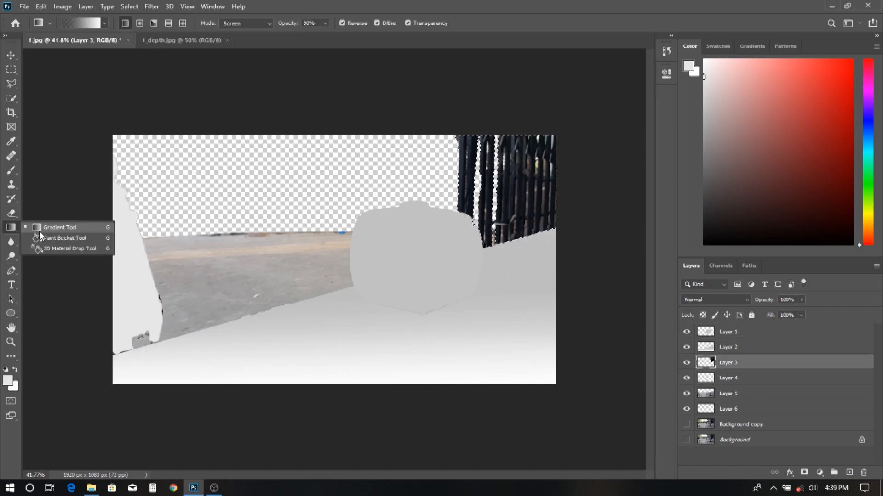
left_click(41, 230)
Try a preset gradient and gradients drawn inward from the photo's outer edge on the fence, undoing each.
left_click(741, 48)
left_click(697, 65)
key("ctrl+z")
left_click_drag(552, 147, 474, 206)
key("ctrl+z")
left_click_drag(559, 195, 464, 193)
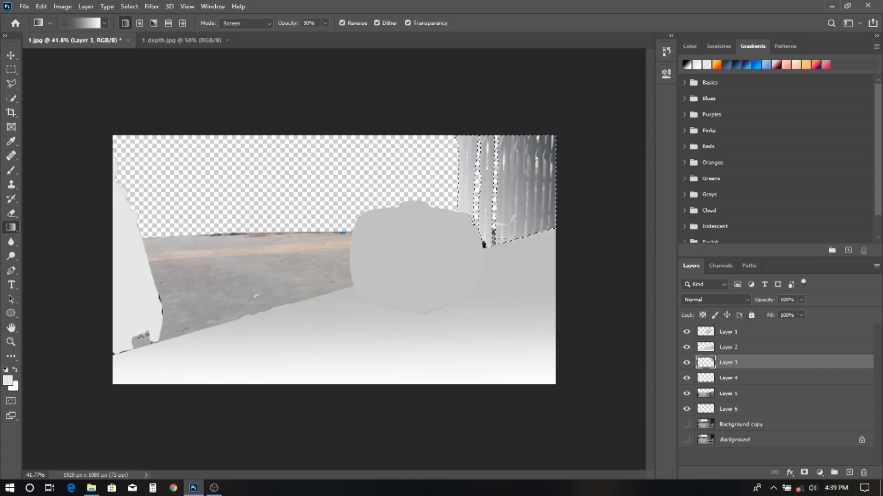
key("ctrl+z")
Choose the Black, White gradient and recolour its white stop with the light grey sampled from the ledge beside the clock.
left_click(105, 23)
left_click(23, 44)
left_click(60, 59)
left_click_drag(603, 181, 451, 233)
key("ctrl+z")
left_click(82, 23)
left_click_drag(553, 121, 687, 117)
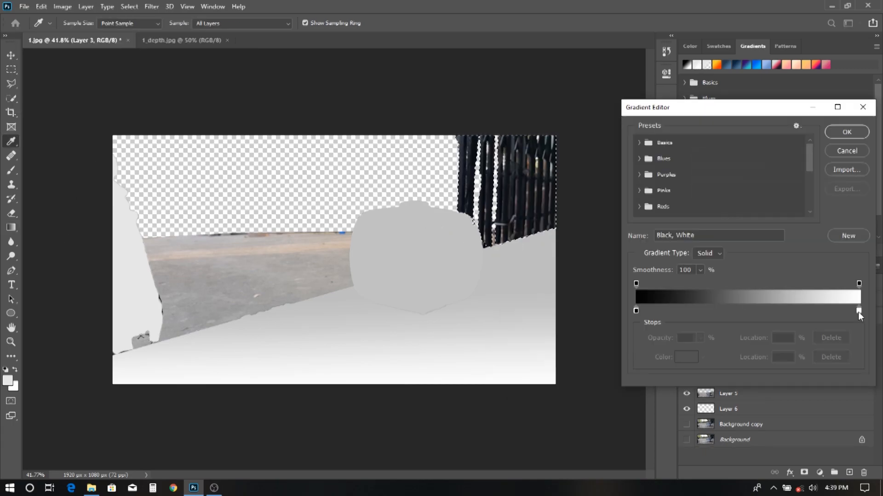
double_click(858, 312)
left_click(498, 249)
left_click(862, 215)
left_click(846, 132)
Try the edited black-to-grey gradient across the fence and undo it.
left_click_drag(623, 170, 478, 222)
key("ctrl+z")
left_click_drag(570, 189, 483, 230)
key("ctrl+z")
Set the gradient mode to Normal and opacity to 100%, and shade the fence from dark at the photo's outer edge to light grey inward.
left_click(231, 23)
scroll(234, 41, "up", 3)
left_click(234, 32)
left_click_drag(568, 181, 496, 193)
left_click_drag(583, 183, 492, 197)
left_click_drag(566, 211, 496, 204)
left_click_drag(287, 23, 299, 23)
left_click_drag(570, 195, 494, 205)
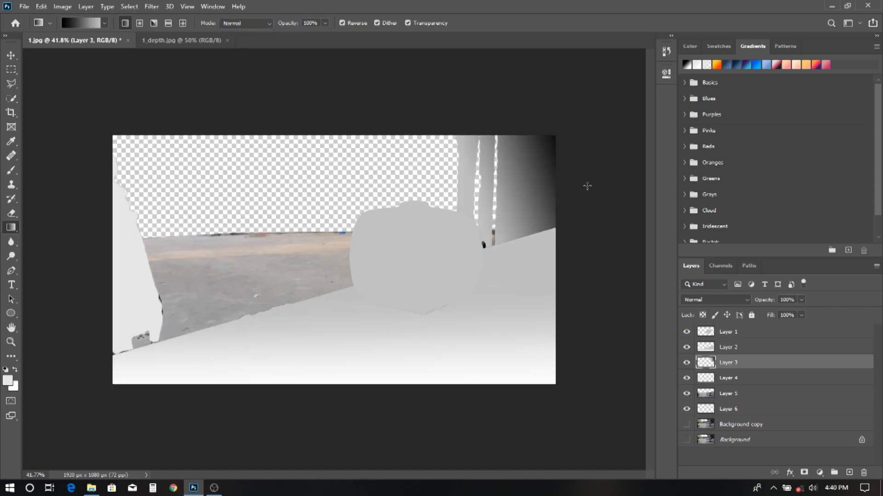
scroll(522, 217, "down", 2)
scroll(597, 193, "up", 4)
left_click_drag(618, 186, 515, 205)
left_click(705, 379, "ctrl")
left_click(706, 348, "ctrl")
left_click(687, 347)
left_click(686, 347)
left_click(710, 383, "ctrl")
left_click(708, 379, "ctrl")
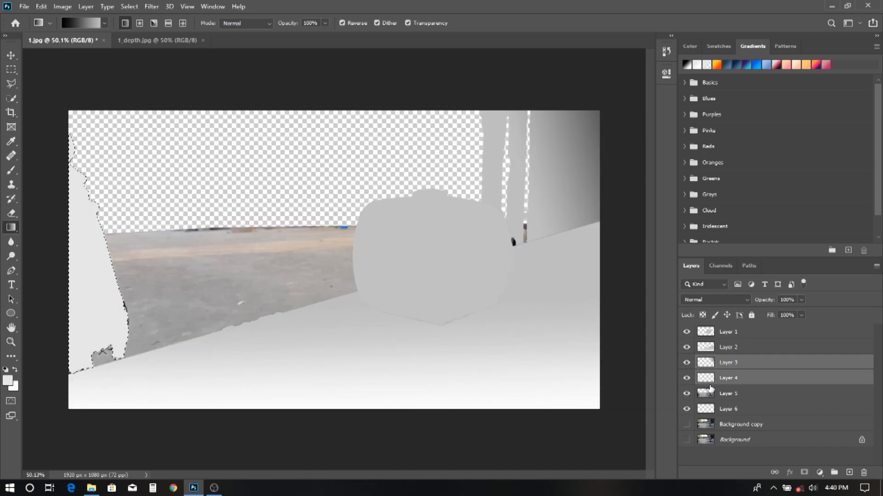
Load the ground layer's (Layer 5) outline as a selection, shade it from dark at the far edge to light grey nearby, and deselect.
left_click(709, 393)
left_click(709, 393, "ctrl")
scroll(295, 343, "down", 2)
left_click_drag(267, 200, 277, 310)
scroll(271, 284, "up", 4)
key("ctrl+d")
Fill Layer 6 with the dark grey sampled from the ground's far edge.
left_click(728, 409)
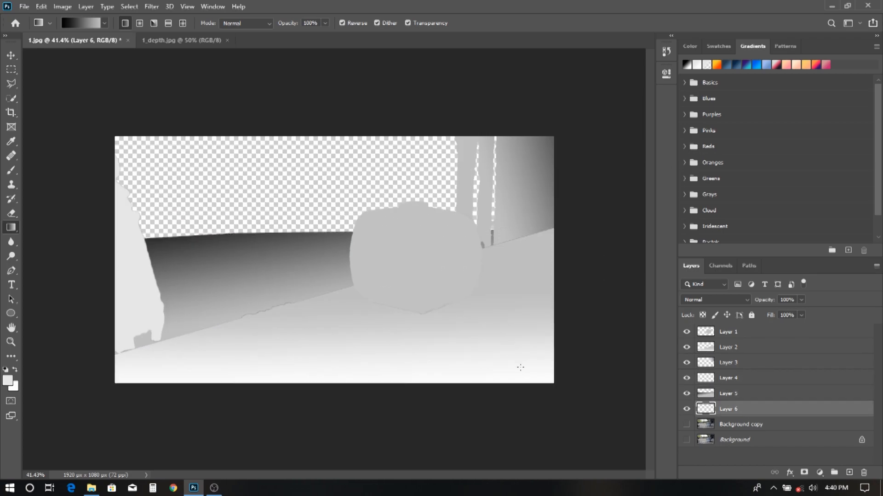
key("i")
left_click(183, 237)
key("alt+BackSpace")
scroll(189, 214, "up", 13)
scroll(188, 214, "up", 6)
scroll(194, 220, "down", 15)
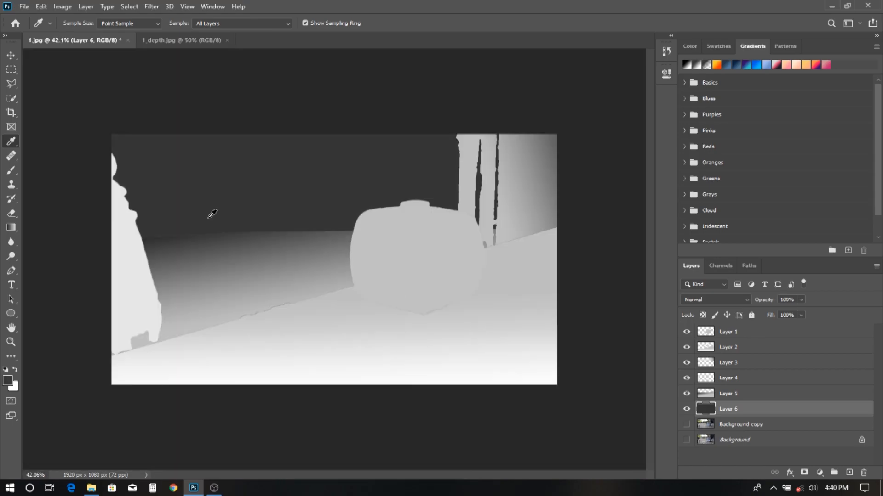
Pick a near-black foreground colour and fill the backdrop on Layer 6 with it.
scroll(199, 226, "up", 10)
scroll(140, 242, "left", 5)
key("v")
left_click(690, 46)
left_click(703, 237)
key("alt+BackSpace")
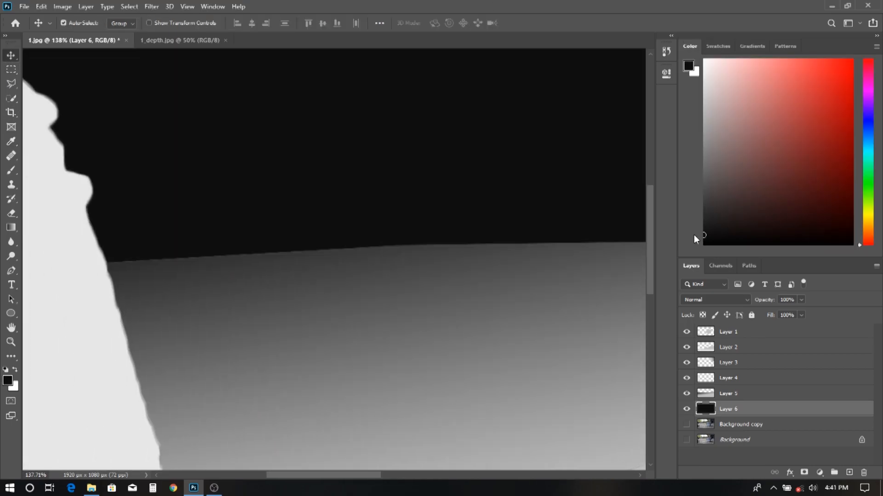
scroll(366, 231, "down", 10)
scroll(400, 233, "up", 2)
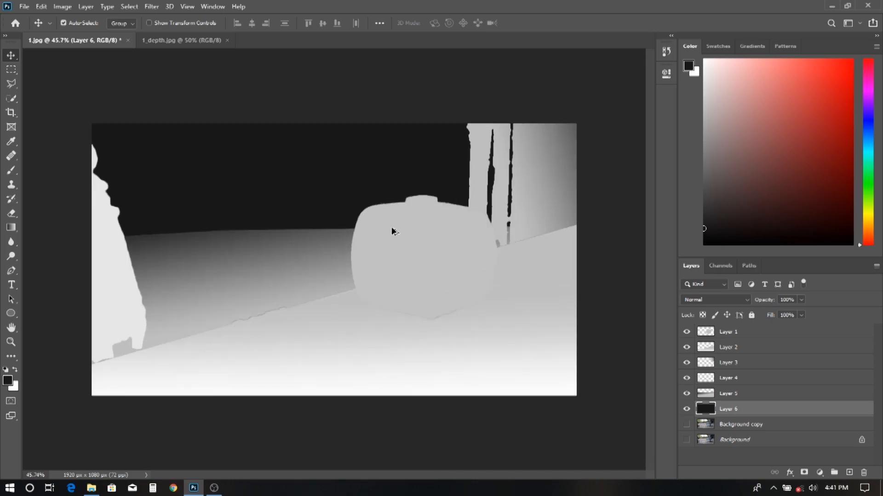
Compare the depth map with the photo by hiding Layers 1 to 6, showing Background copy and restoring the hidden layers.
scroll(489, 297, "up", 2)
scroll(354, 282, "up", 2)
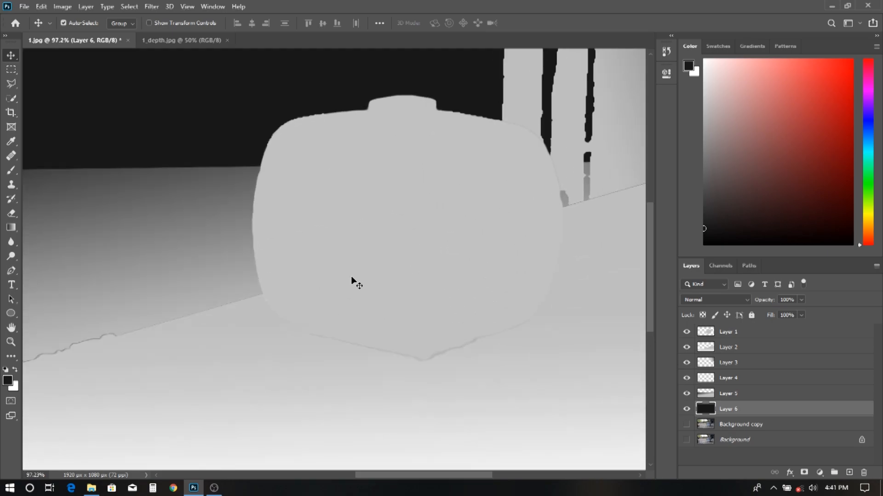
scroll(558, 366, "down", 2)
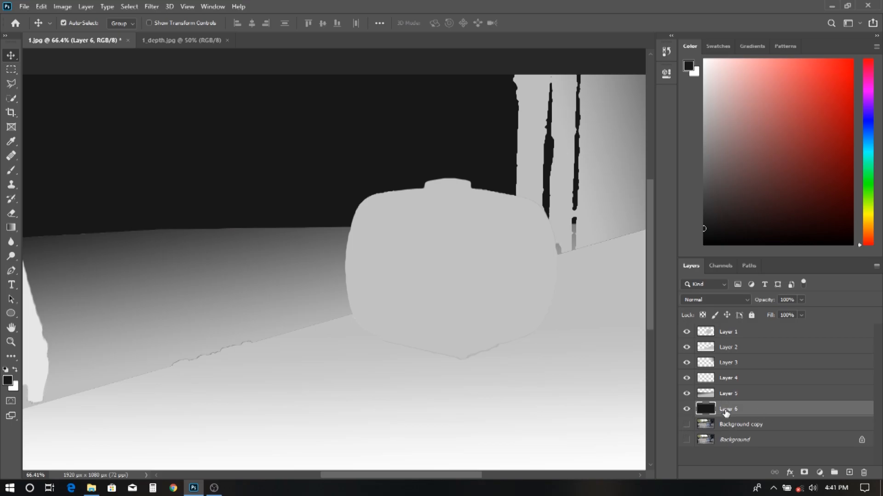
left_click_drag(685, 410, 686, 332)
left_click(686, 424)
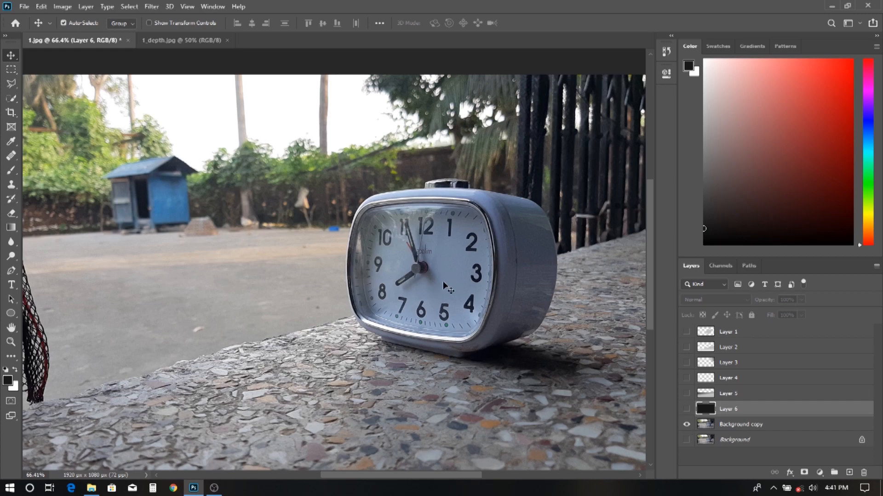
scroll(475, 293, "down", 5)
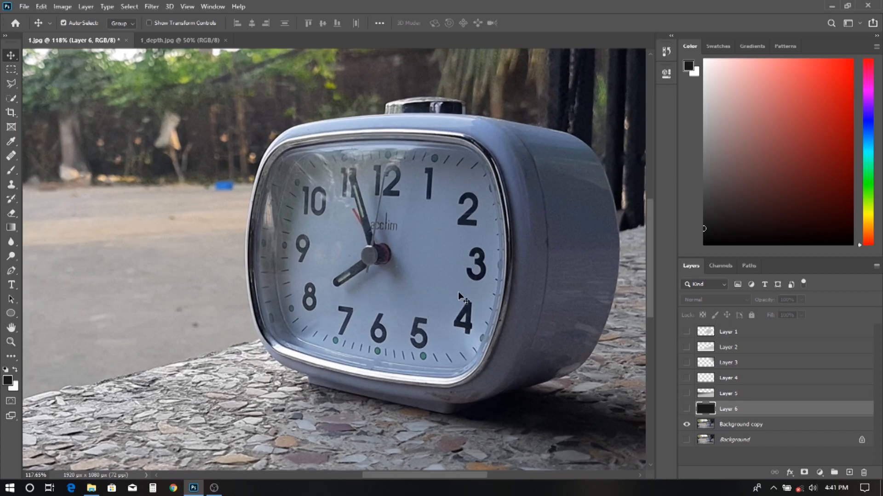
scroll(633, 409, "down", 4)
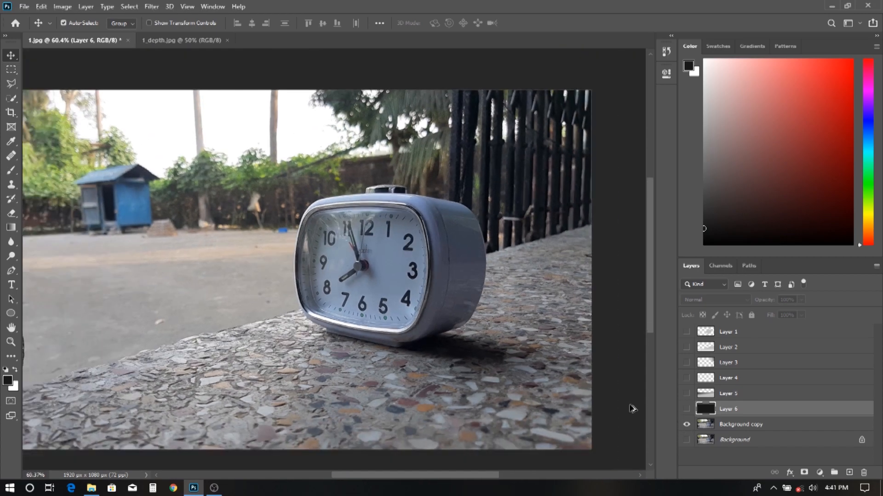
left_click(686, 409)
left_click_drag(686, 394, 686, 332)
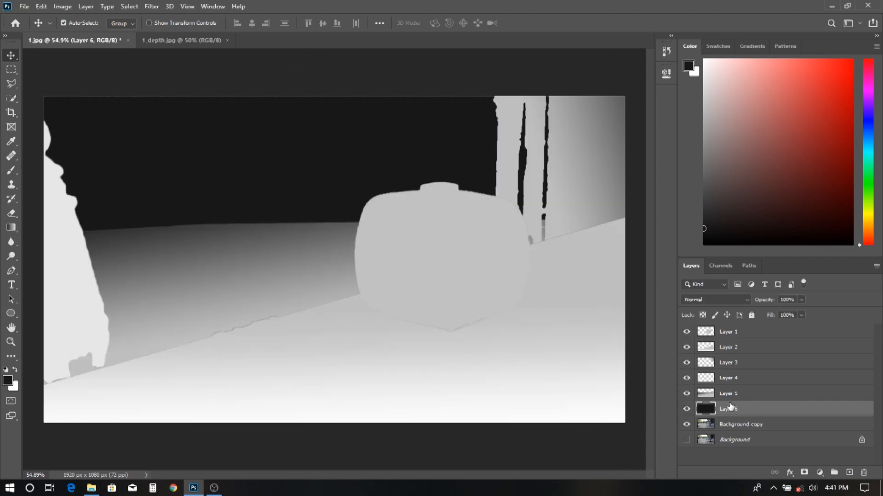
Convert Layers 1 to 6 into a single smart object and hide Background copy.
left_click(723, 333, "shift")
right_click(724, 336)
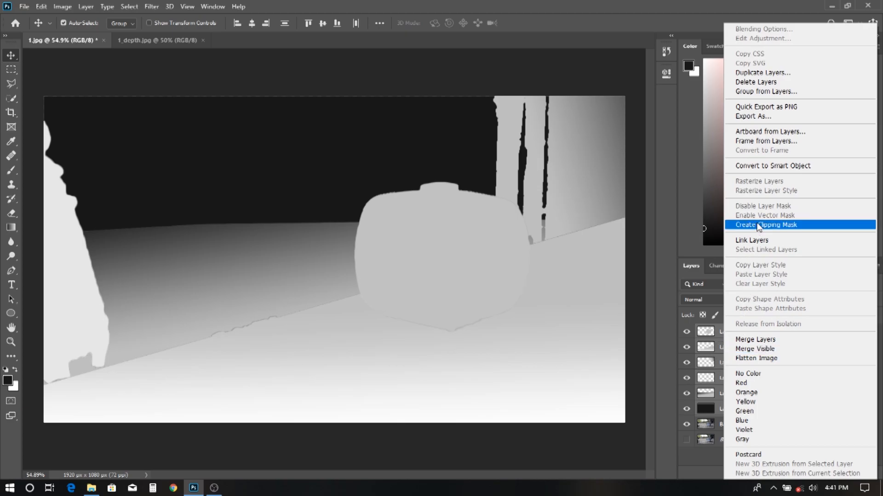
left_click(779, 167)
left_click(687, 331)
left_click(686, 332)
left_click(686, 347)
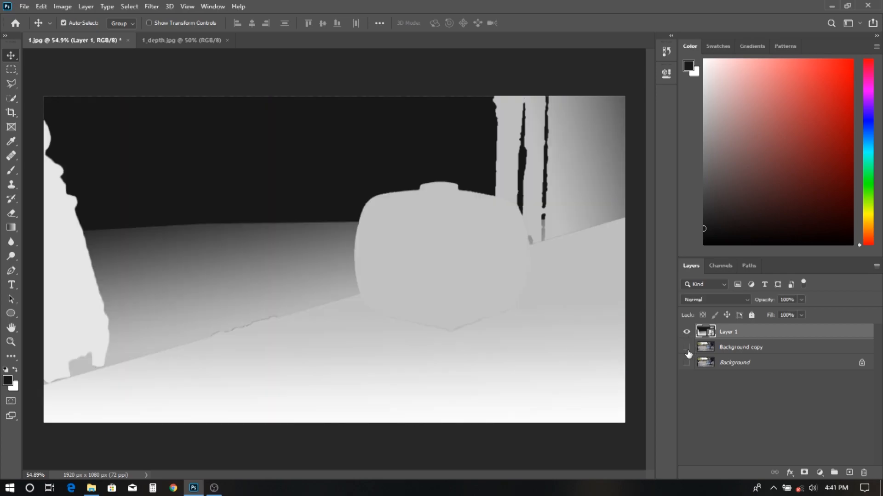
left_click(687, 348)
Load the combined depth map layer's outline as a selection and copy its contents.
left_click(708, 335, "ctrl")
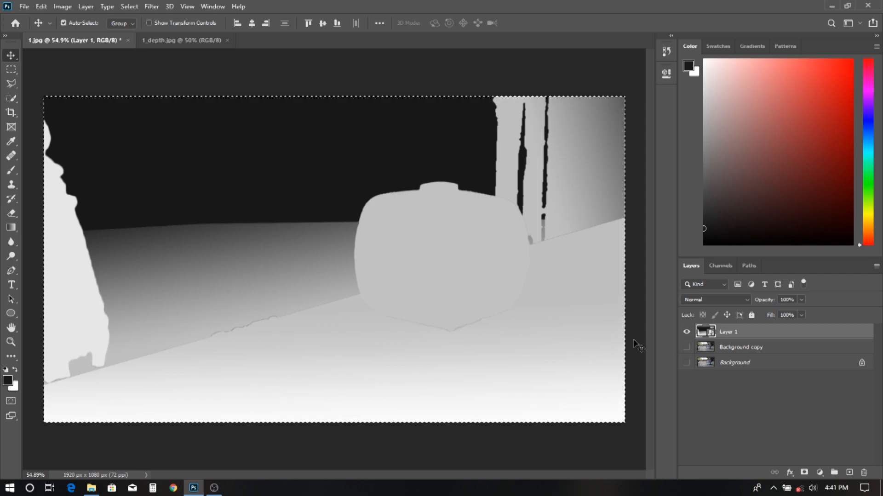
key("ctrl+c")
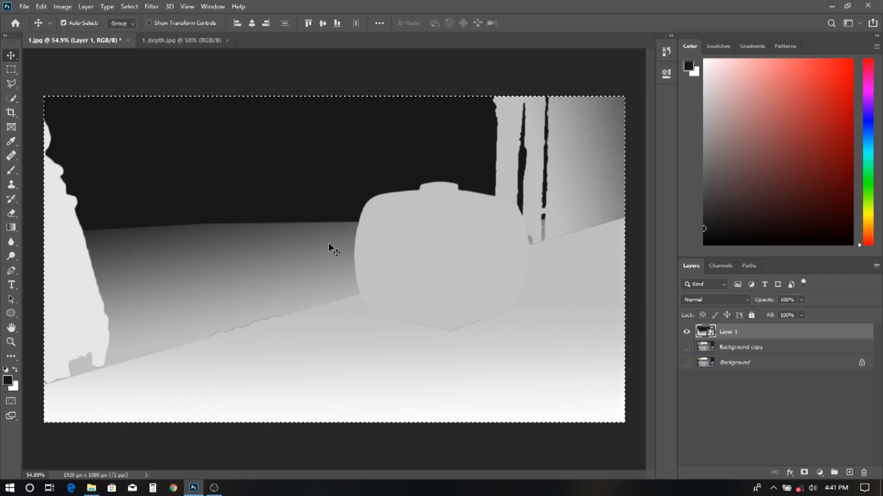
key("ctrl+c")
Hide the depth map layer and show Background copy.
left_click(715, 267)
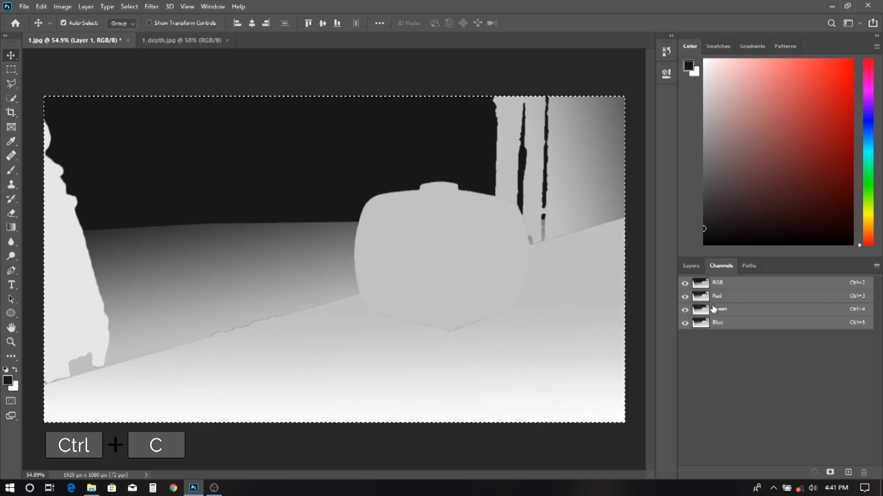
left_click(690, 266)
key("Delete")
left_click(717, 266)
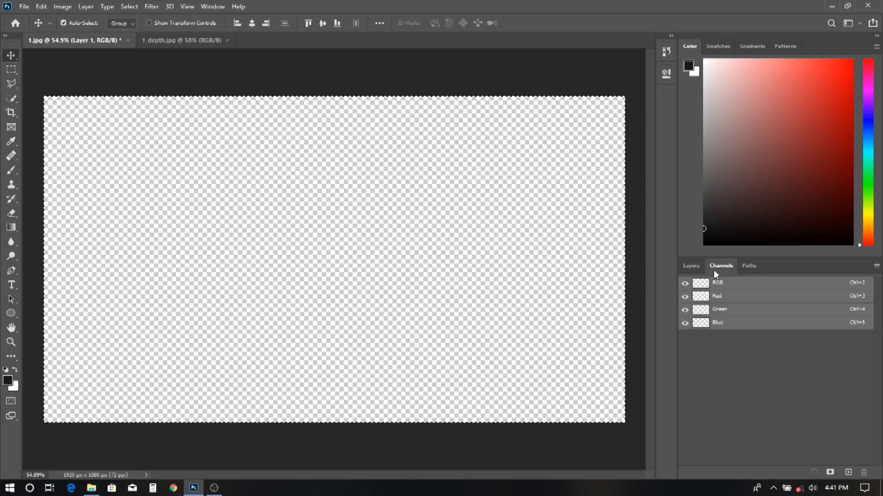
left_click(690, 266)
left_click(684, 354)
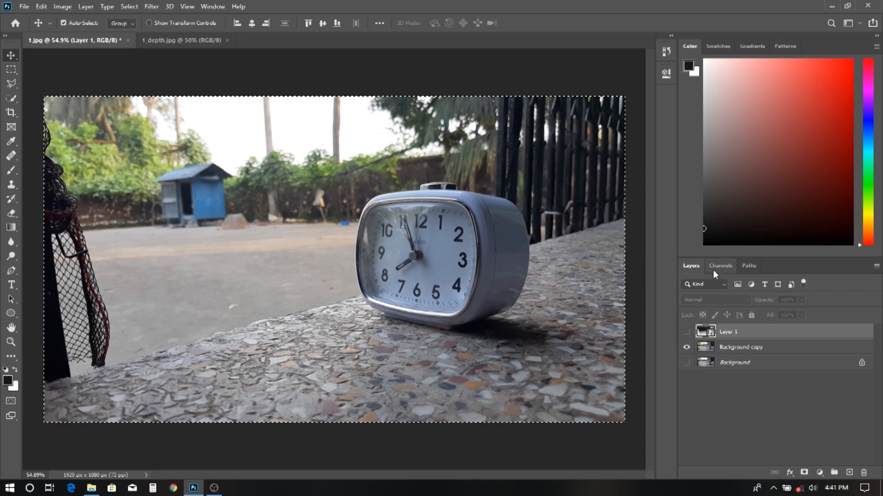
Deselect, add a new alpha channel and paste the copied depth map into it.
left_click(715, 267)
key("ctrl+d")
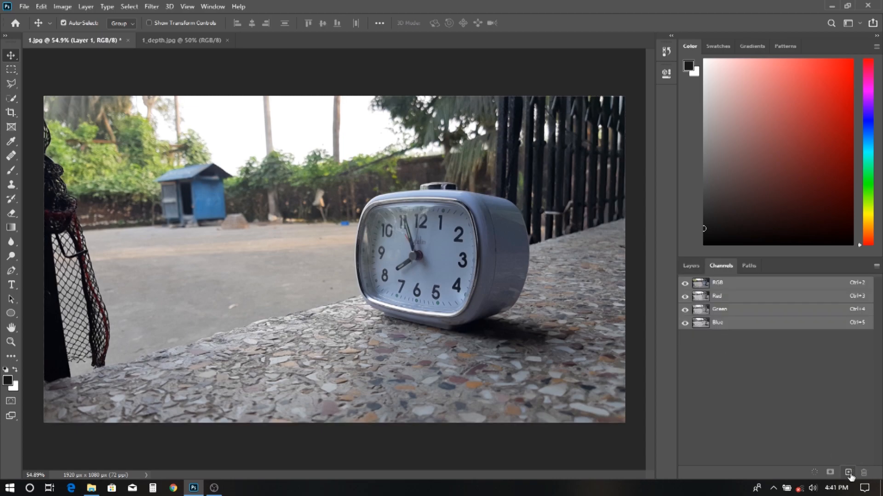
left_click(849, 473)
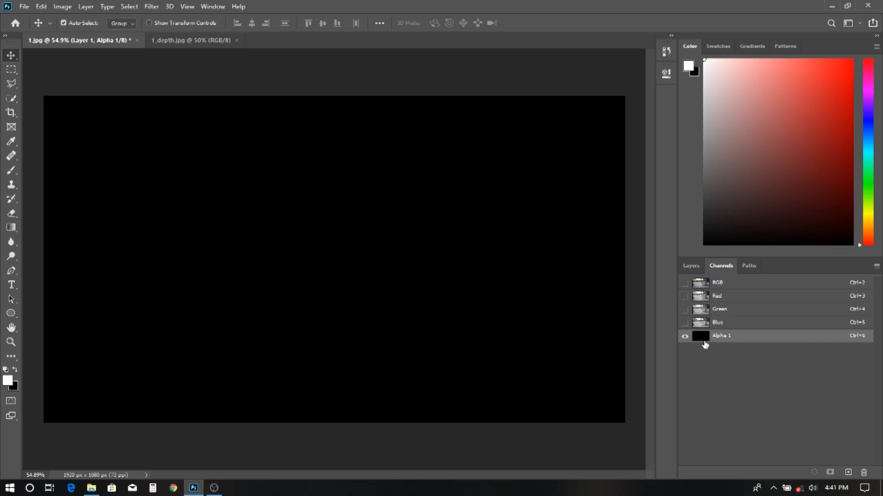
key("ctrl+v")
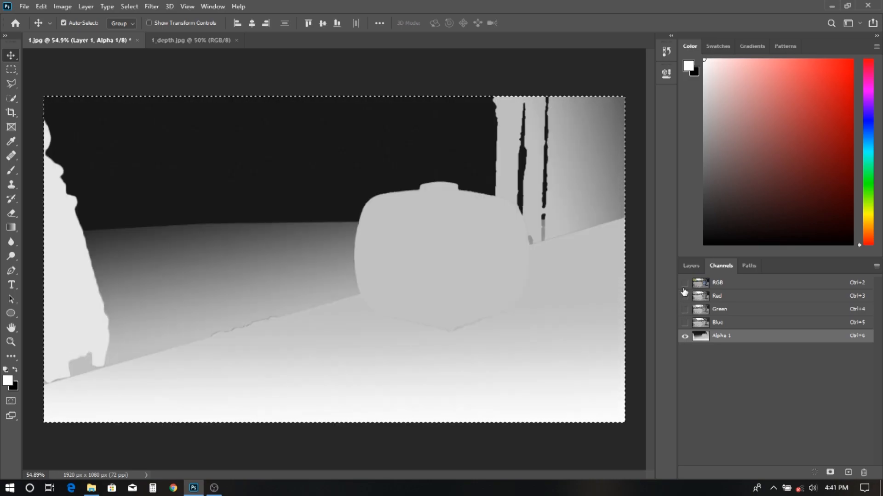
Drop the selection and show the RGB composite in place of the Alpha 1 channel.
key("ctrl+d")
left_click(685, 283)
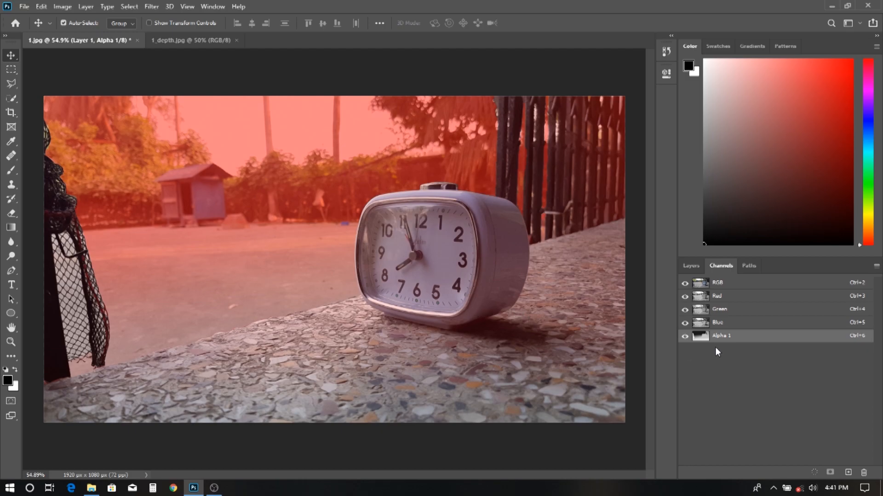
left_click(684, 337)
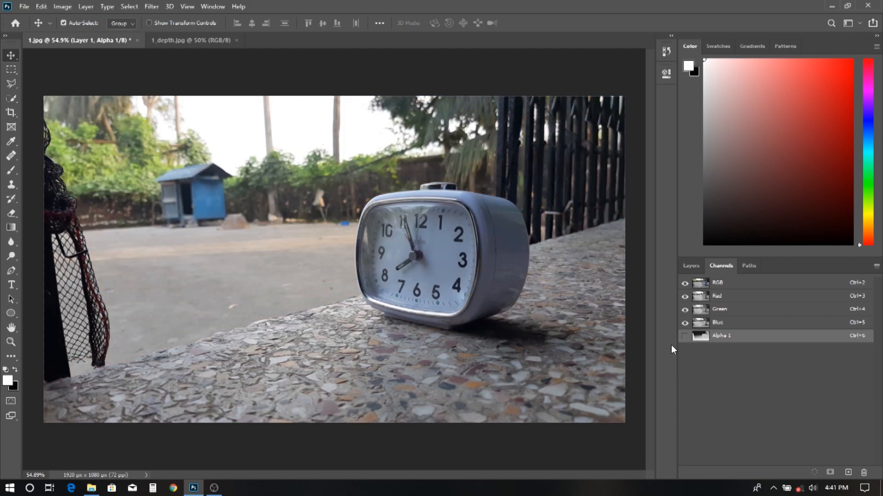
Make Background copy the active layer and check its channels.
left_click(681, 266)
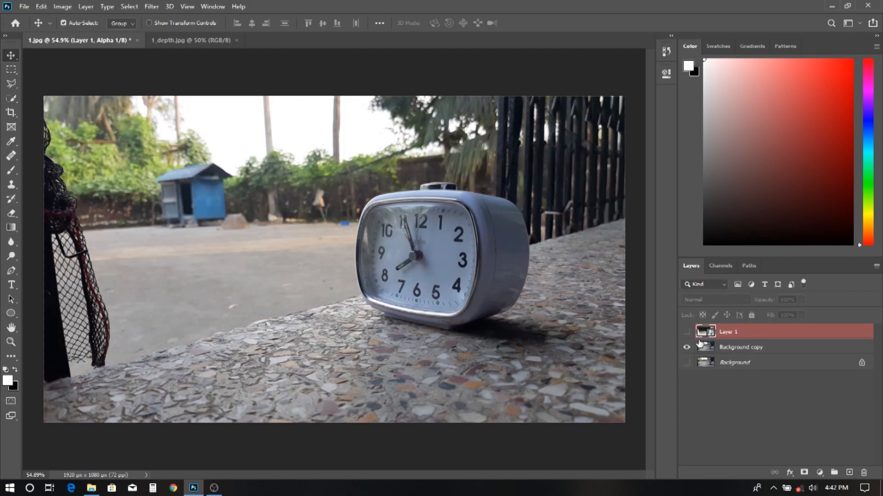
left_click(731, 348)
left_click(722, 267)
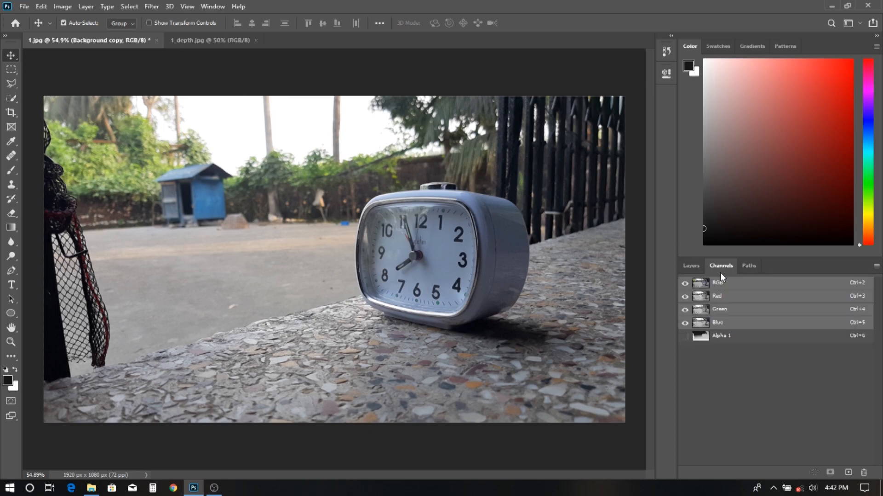
left_click(687, 264)
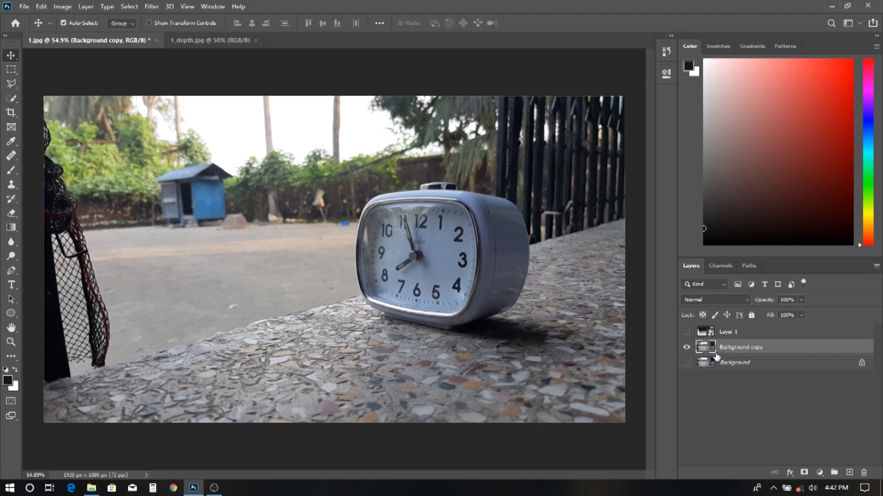
Open Lens Blur on Background copy with Alpha 1 as depth map source and set the focal point on the clock face.
left_click(144, 7)
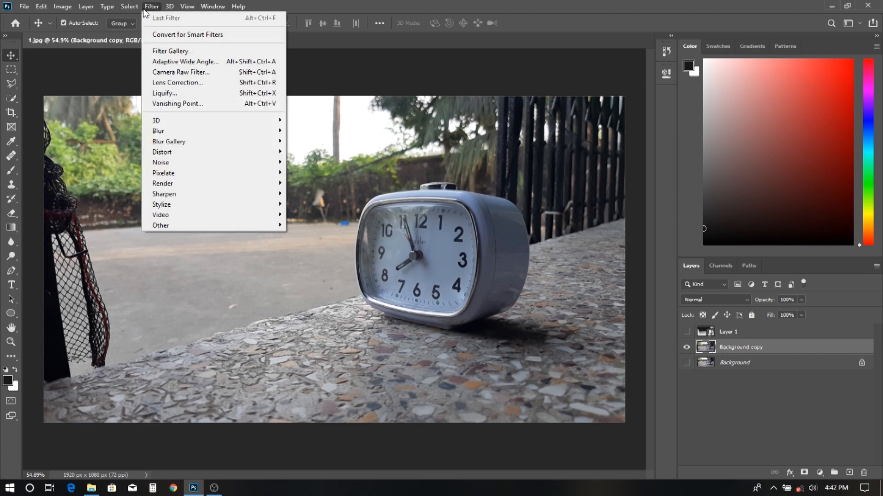
mouse_move(234, 134)
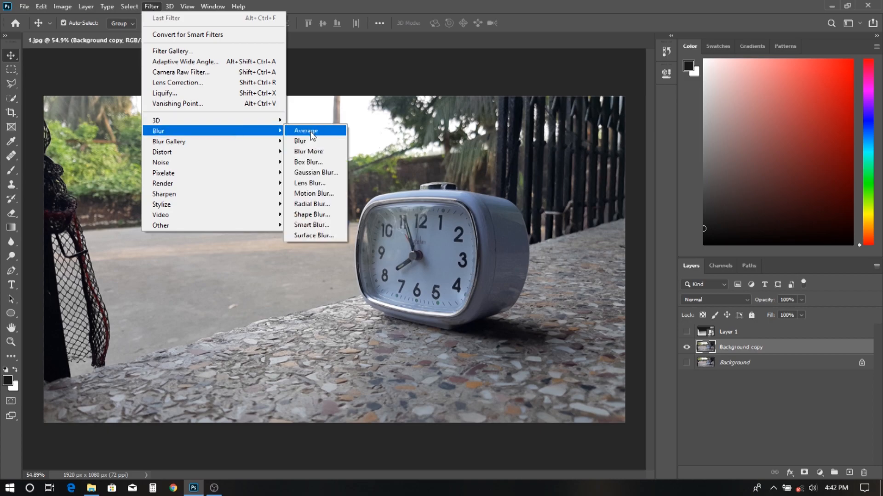
left_click(324, 180)
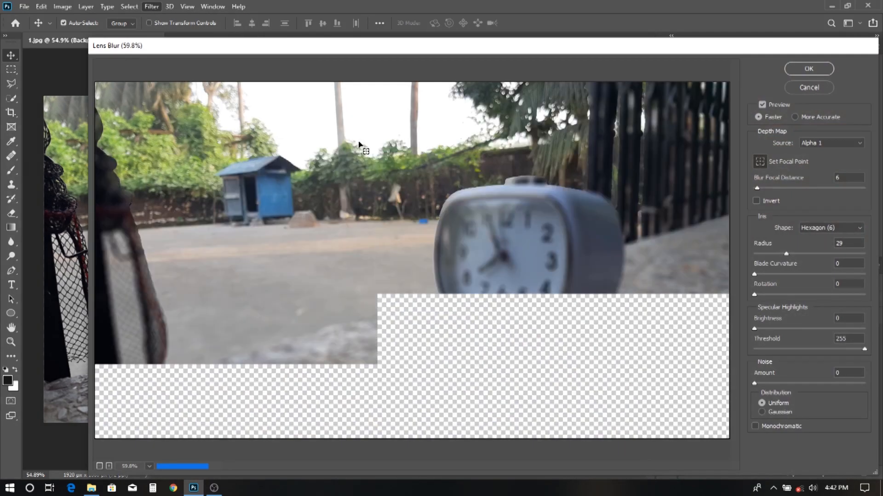
left_click_drag(422, 53, 357, 52)
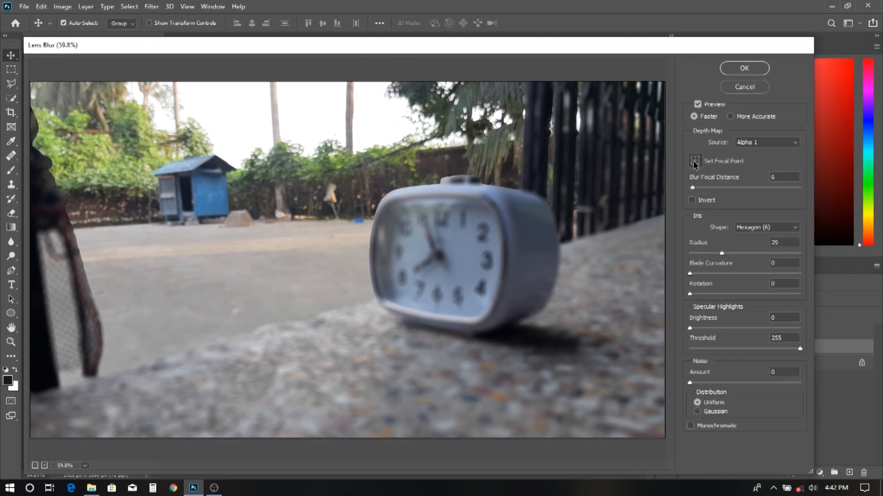
left_click(424, 276)
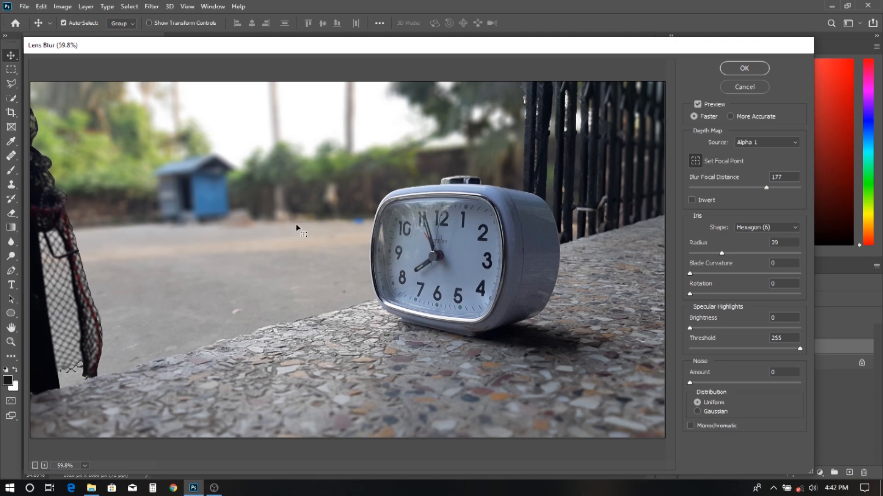
Set the blur radius to 42 and try focal points on the ground, the stone ledge and the clock face.
left_click_drag(724, 255, 736, 254)
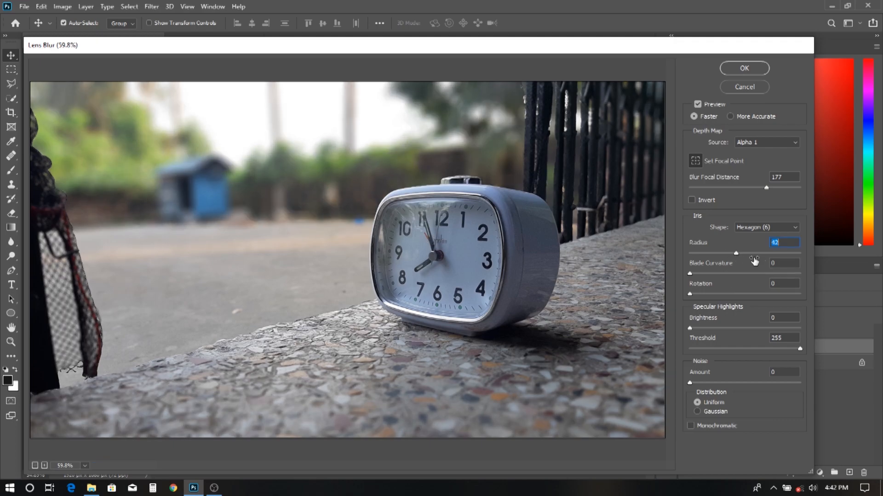
key("Tab")
left_click(206, 292)
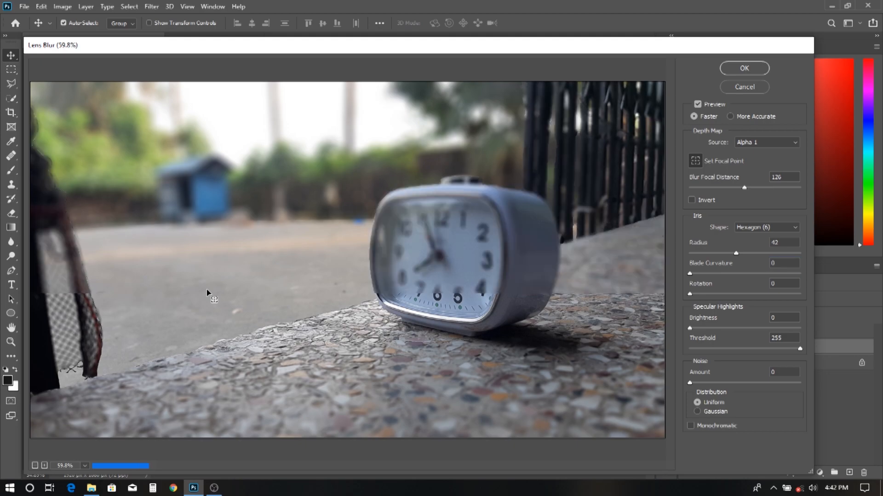
left_click(300, 333)
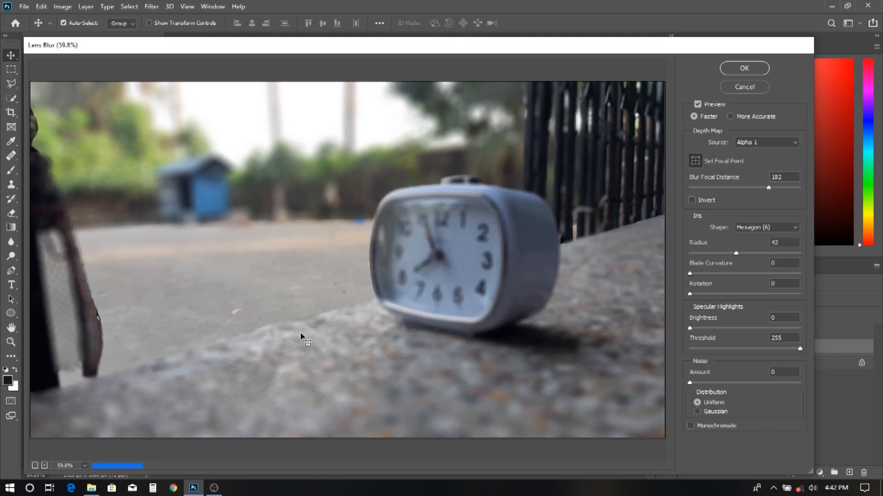
left_click(429, 407)
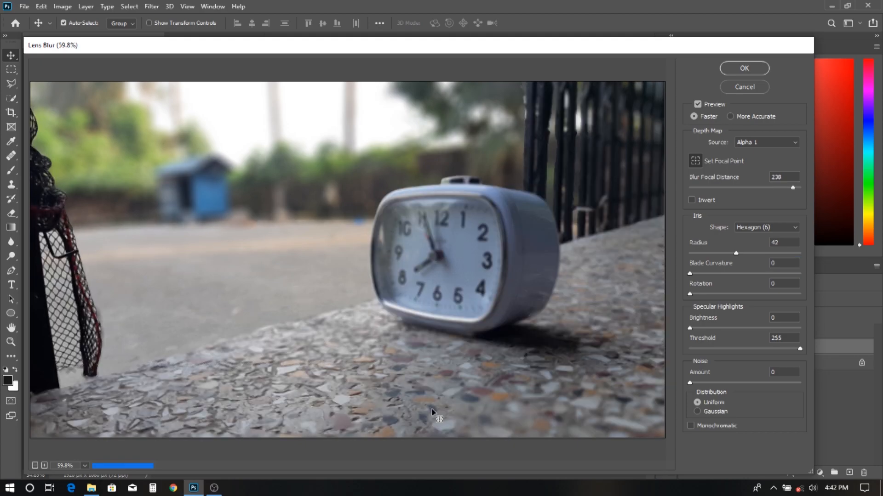
left_click(465, 433)
left_click(438, 418)
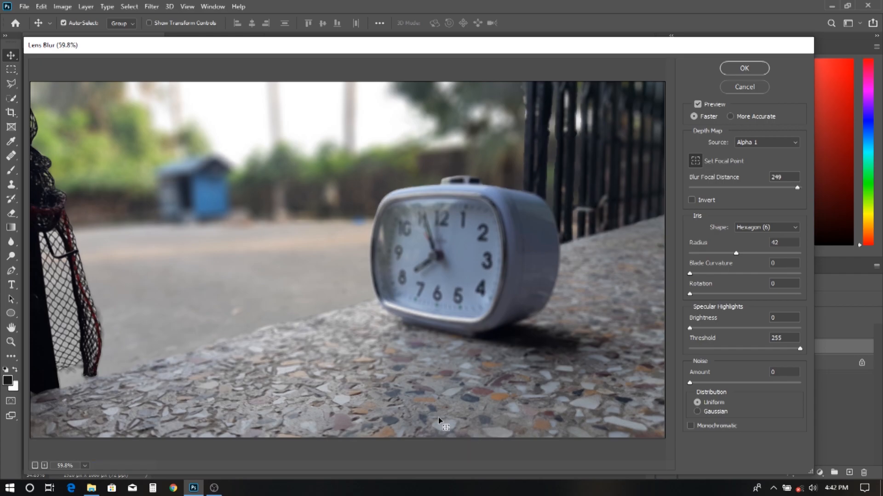
left_click(389, 355)
left_click(477, 255)
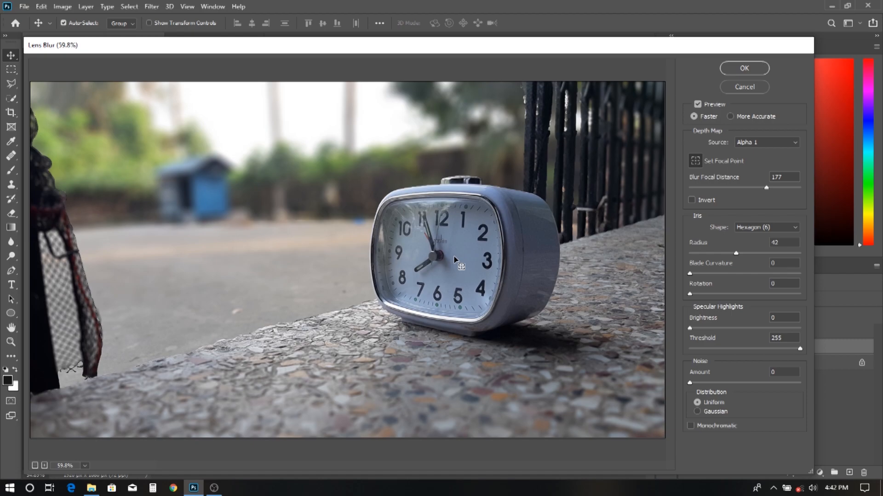
Set the iris shape to Octagon (8) with a radius of 32.
left_click(765, 228)
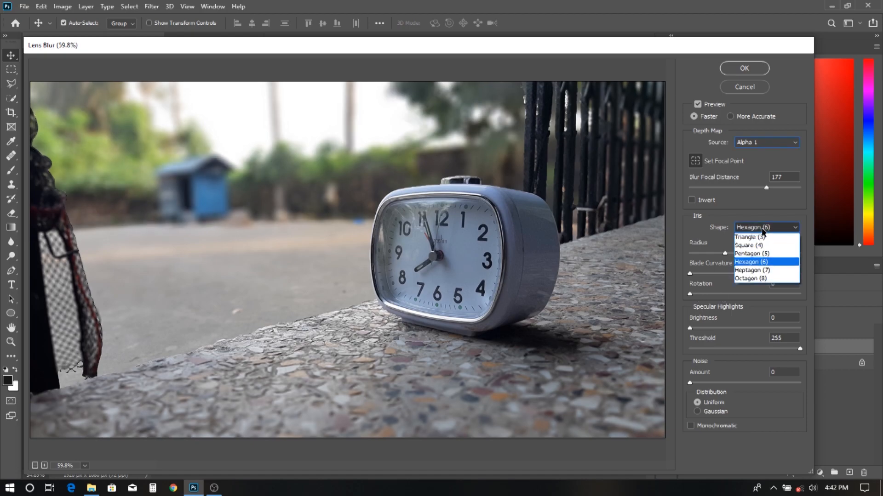
left_click(750, 237)
left_click(749, 227)
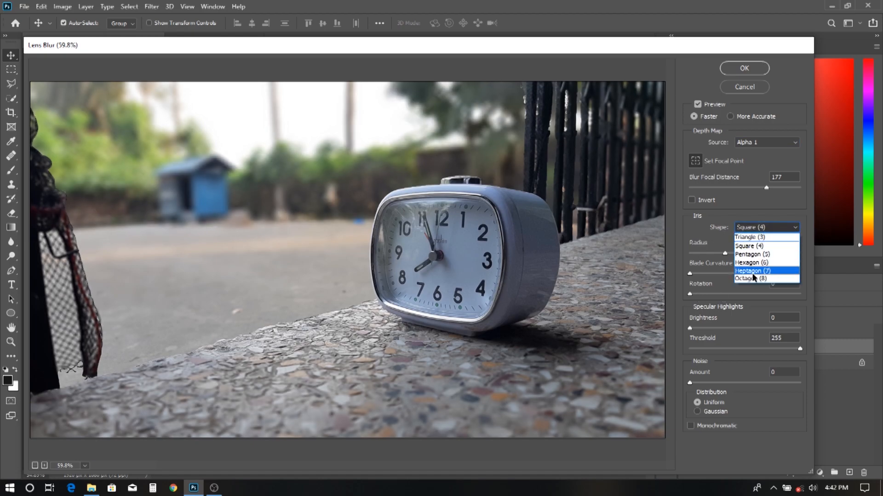
left_click(750, 279)
Set the focal point on the clock's side casing and apply the Lens Blur.
left_click(505, 267)
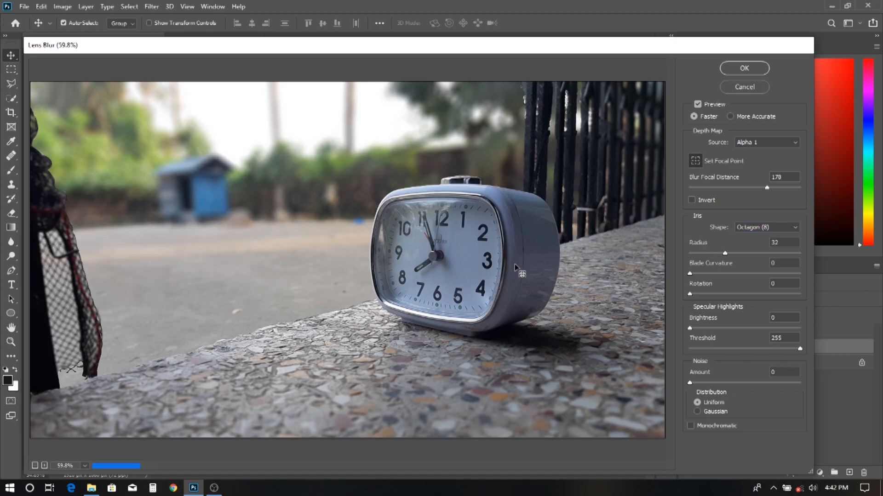
scroll(480, 236, "up", 1)
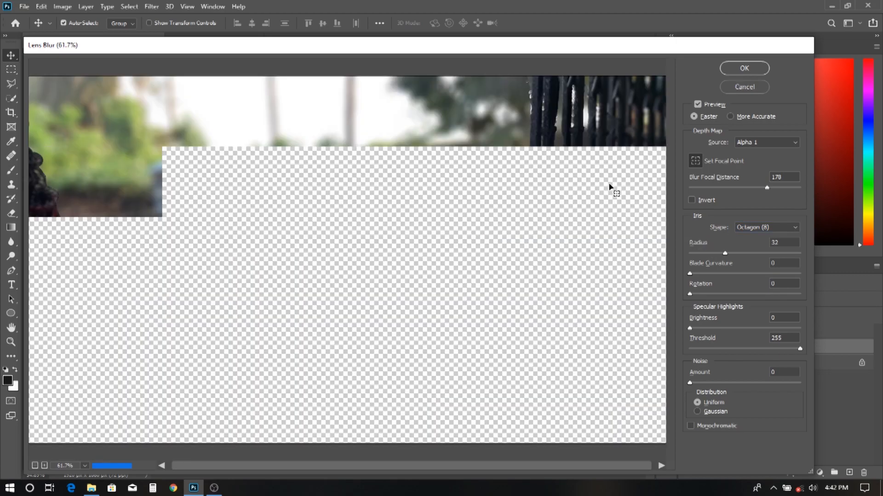
left_click(734, 69)
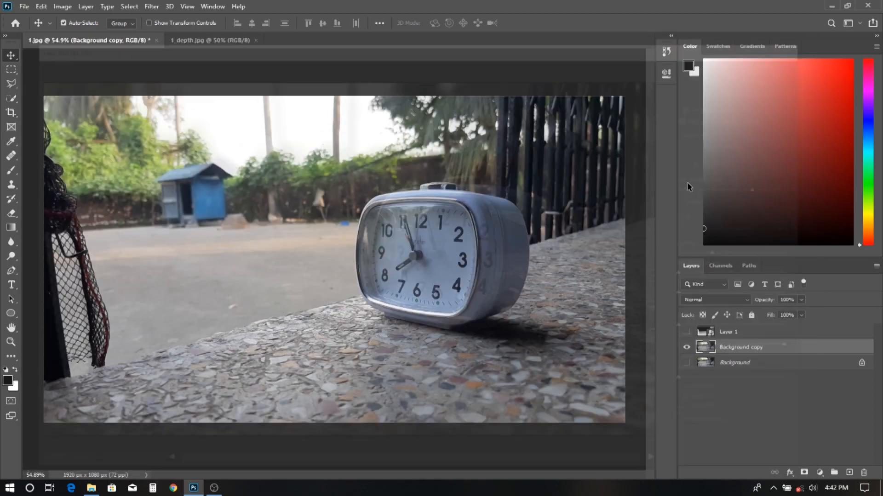
Examine the blurred photo close up around the clock face, the background shed and the stone ledge.
scroll(369, 241, "up", 2)
scroll(432, 242, "up", 2)
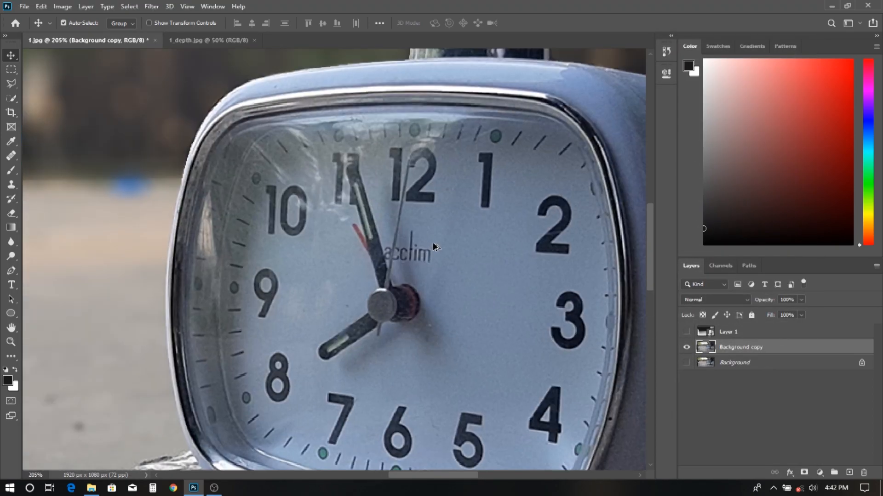
scroll(408, 186, "down", 2)
scroll(407, 187, "up", 1)
scroll(407, 187, "down", 3)
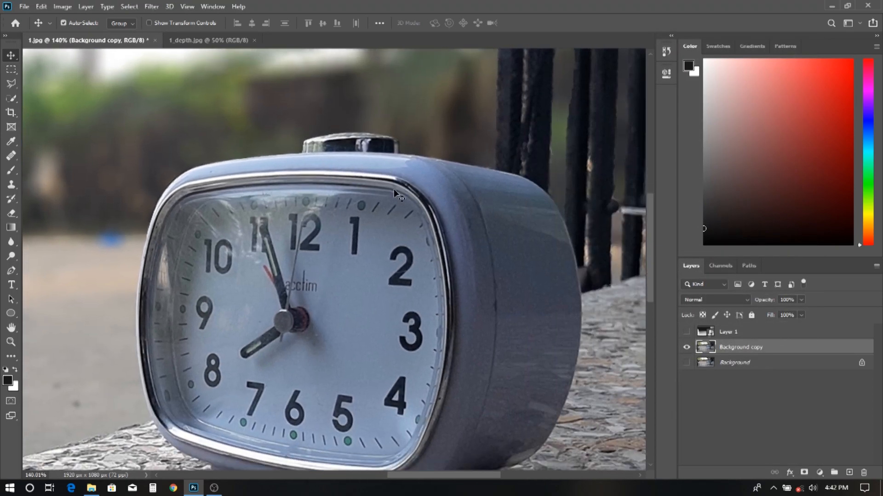
scroll(128, 220, "left", 3)
scroll(130, 223, "up", 3)
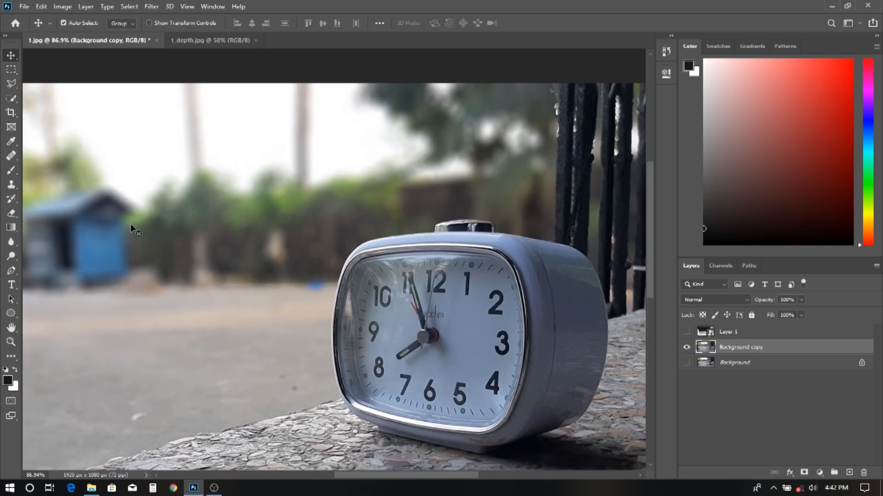
scroll(185, 282, "down", 4)
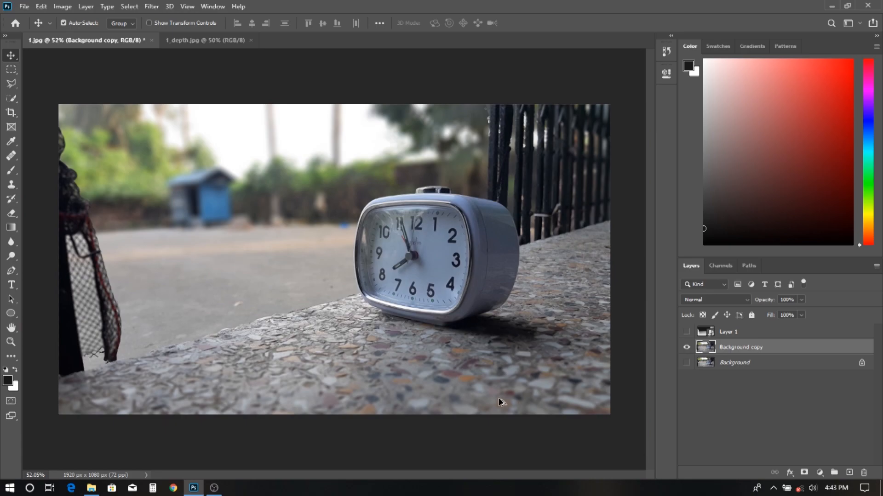
scroll(501, 402, "up", 3)
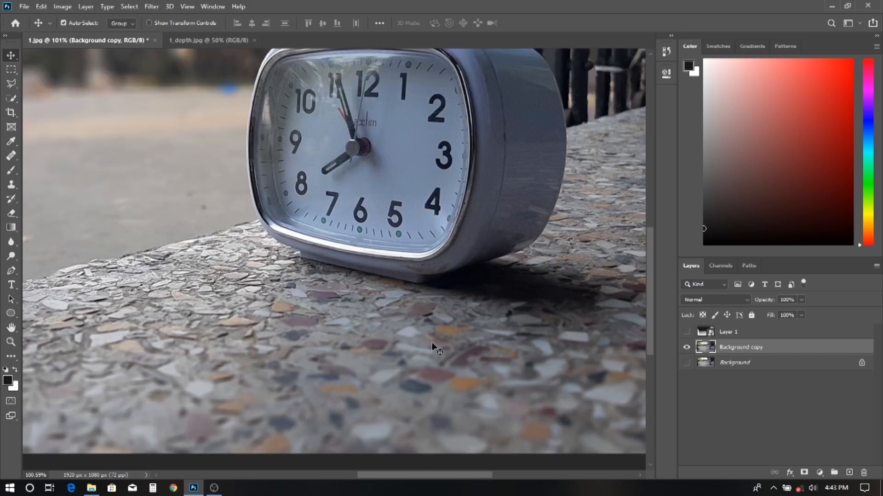
scroll(528, 215, "down", 4)
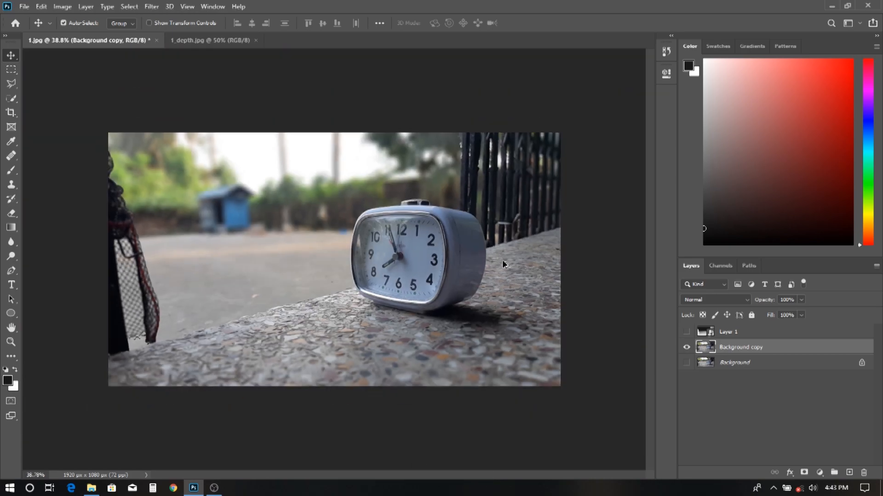
scroll(504, 265, "up", 2)
scroll(487, 331, "up", 1)
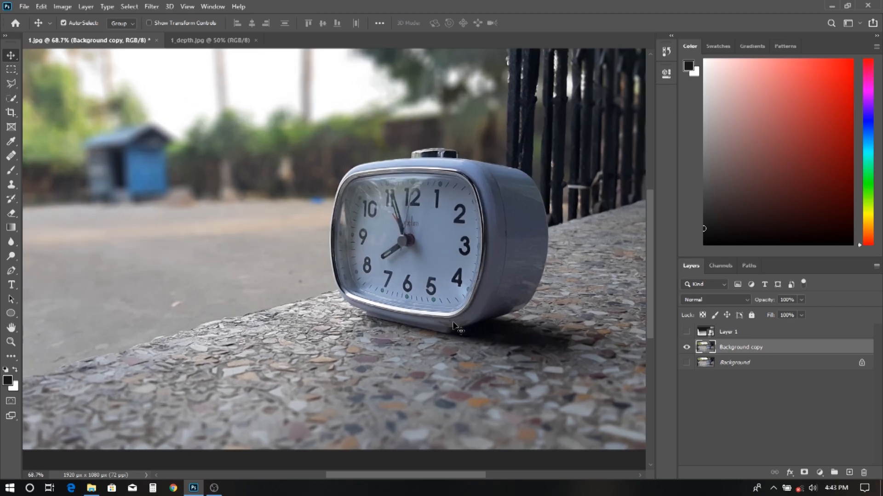
scroll(451, 326, "down", 1)
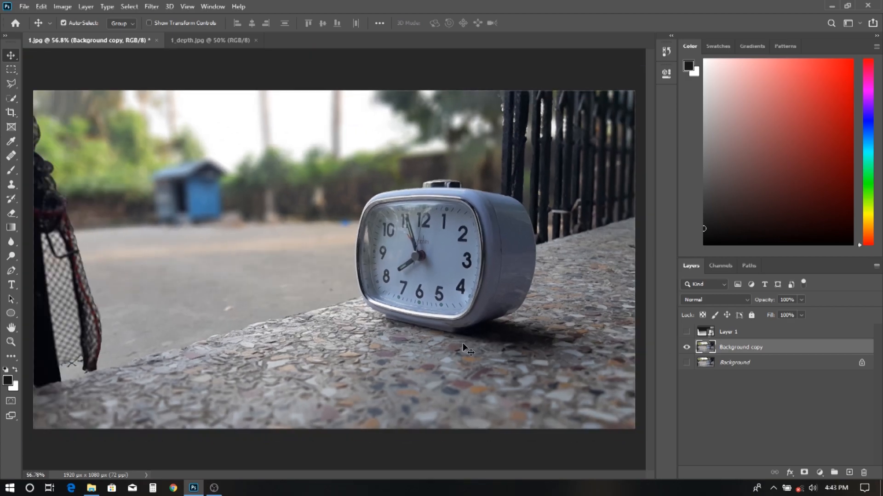